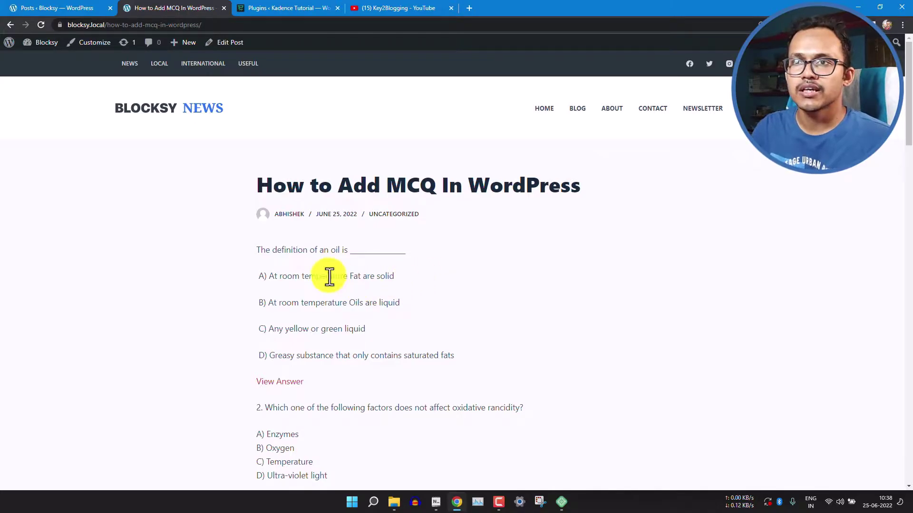
Show the Installed Plugins page, listing Blocksy Companion and Stackable as the two active plugins
scroll(336, 298, down, 1)
scroll(409, 250, down, 1)
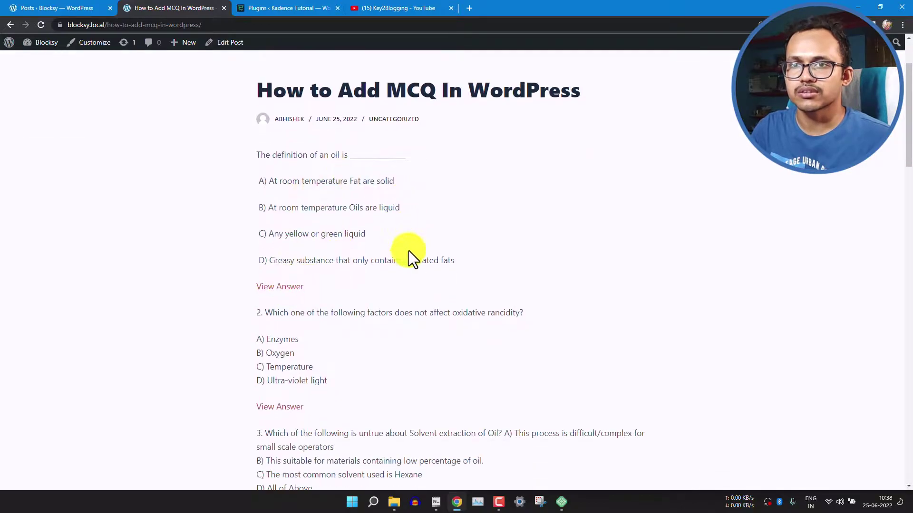
click(60, 6)
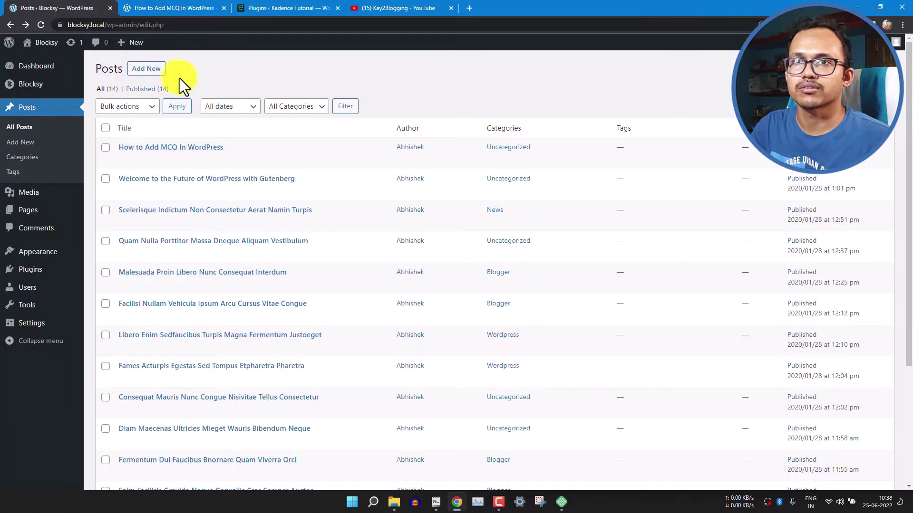
mouse_move(33, 271)
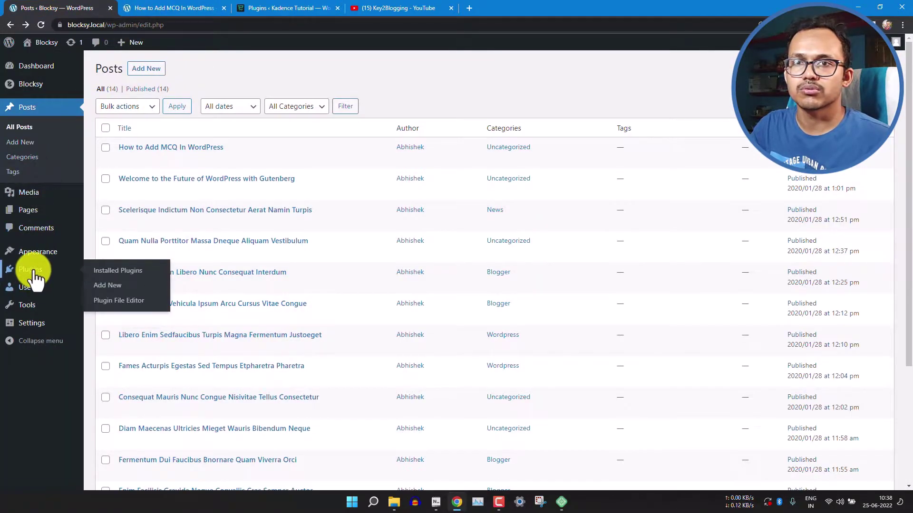
click(114, 273)
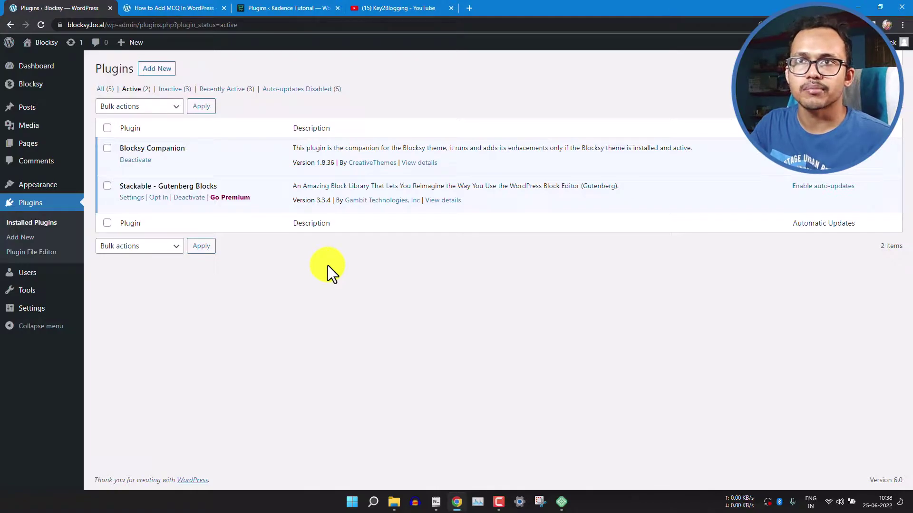
On the MCQ post, reveal the answers to questions 2 and 3, then move to page 2
click(167, 7)
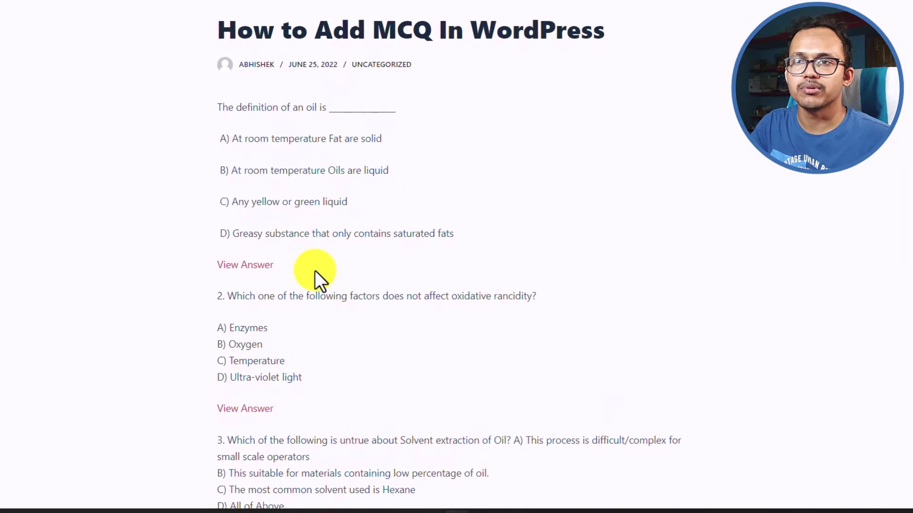
scroll(389, 281, down, 5)
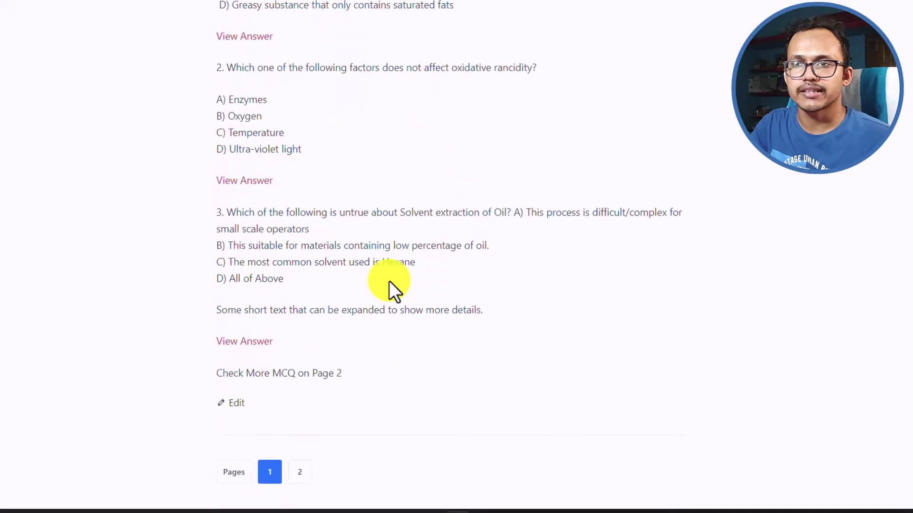
click(245, 180)
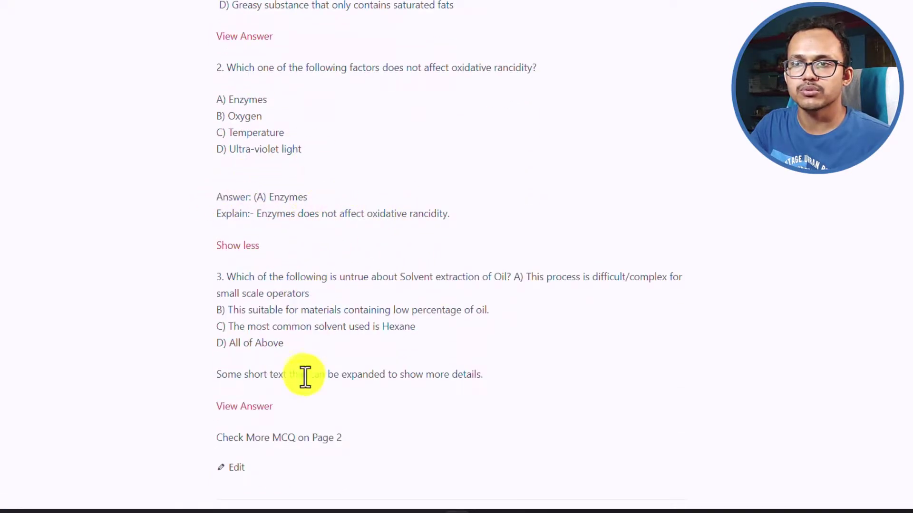
scroll(304, 377, down, 1)
click(254, 350)
scroll(391, 341, down, 1)
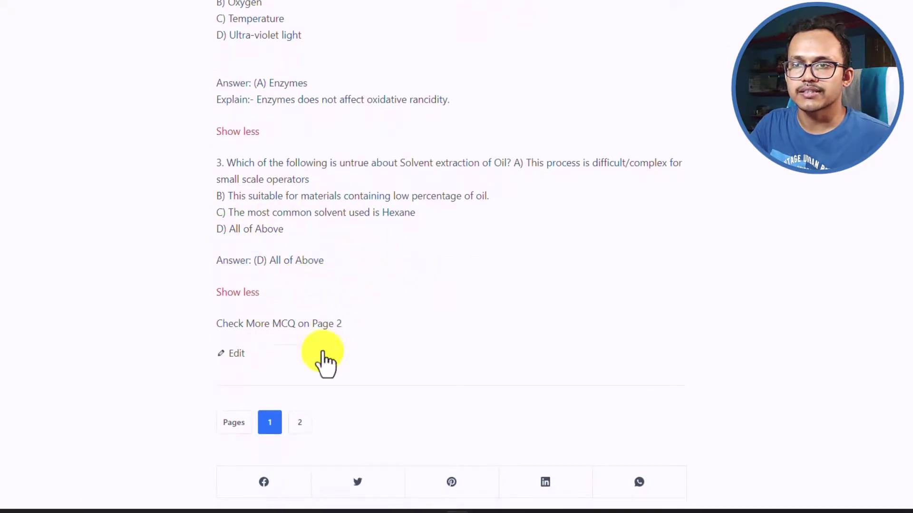
click(297, 422)
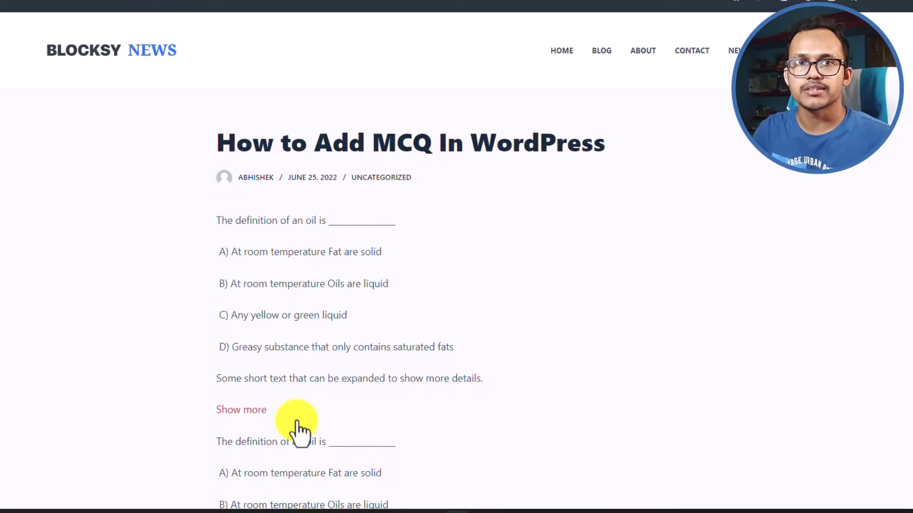
scroll(345, 348, down, 6)
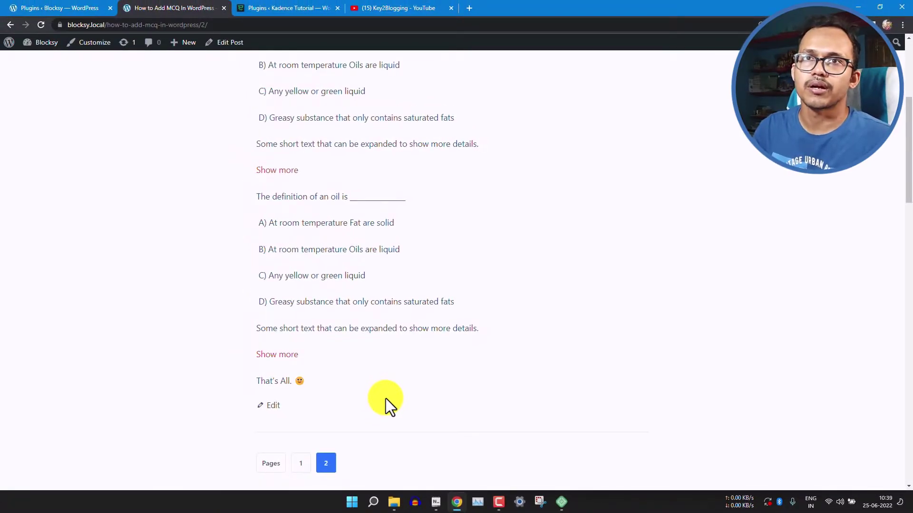
Start a new post titled 'MCQ' and add an empty Paragraph block below the title
click(64, 8)
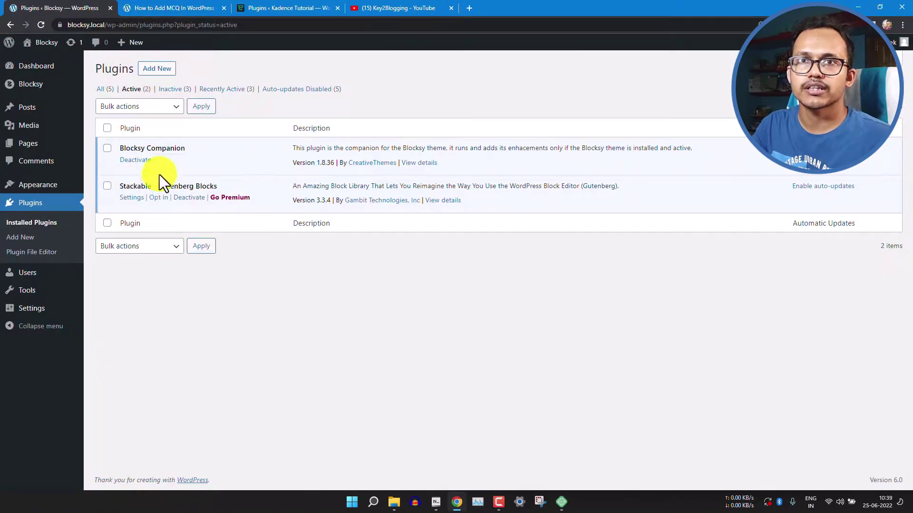
click(113, 107)
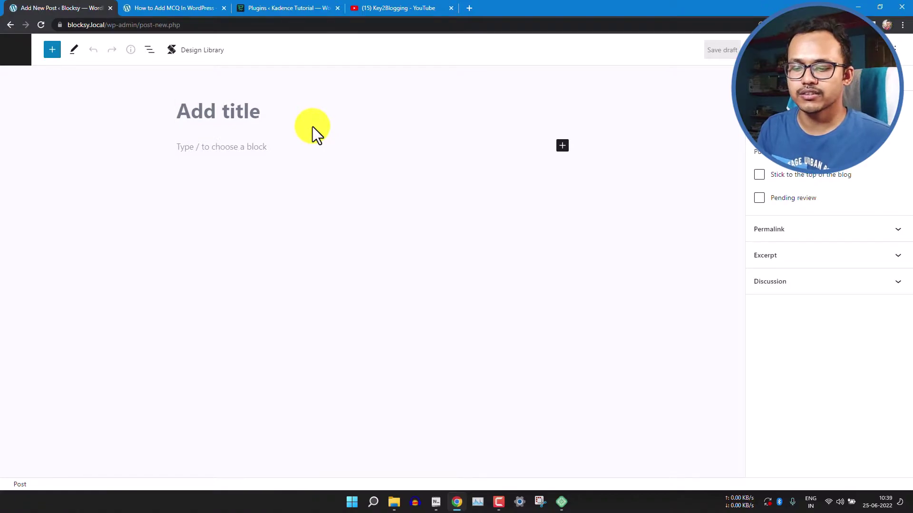
text(MCQ)
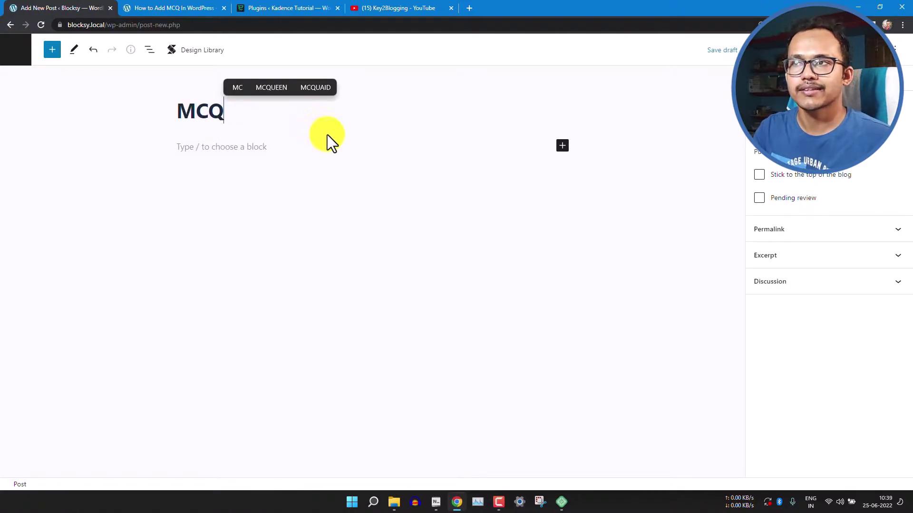
click(563, 146)
click(588, 215)
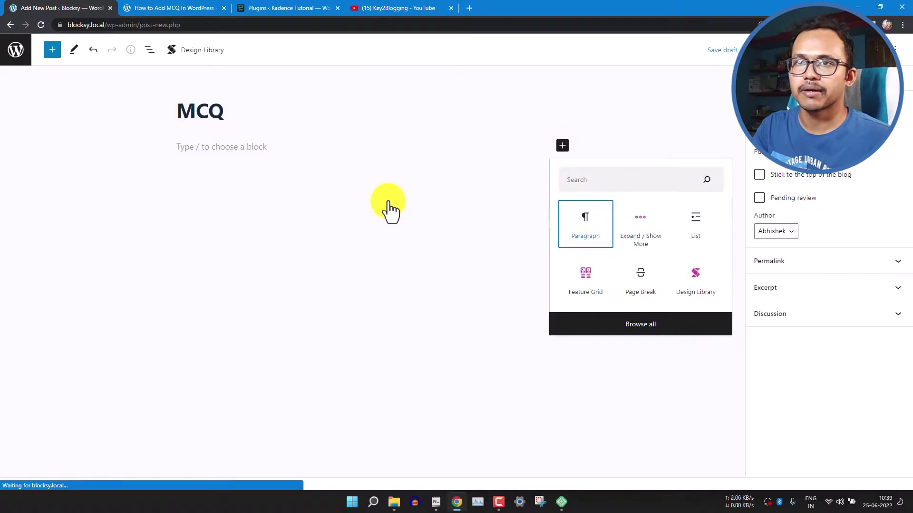
Copy the first question and its options from the Notepad file
click(436, 502)
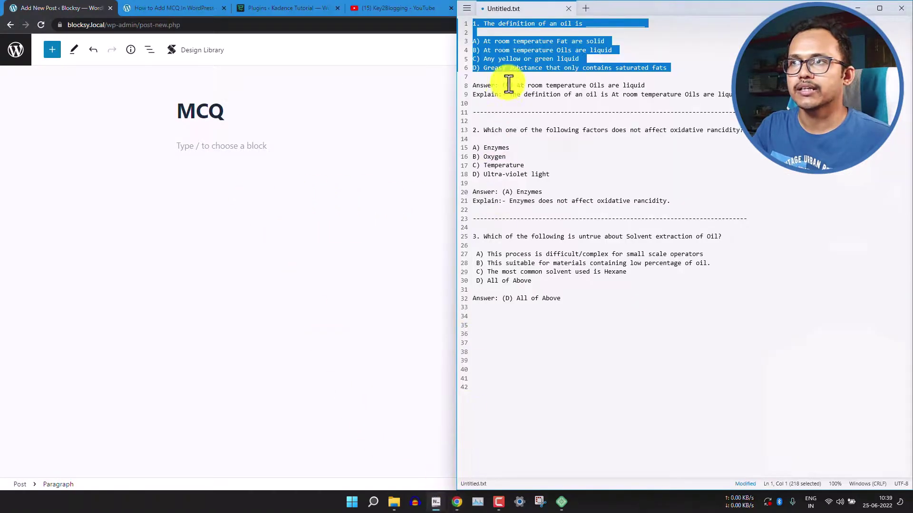
right_click(502, 57)
click(534, 81)
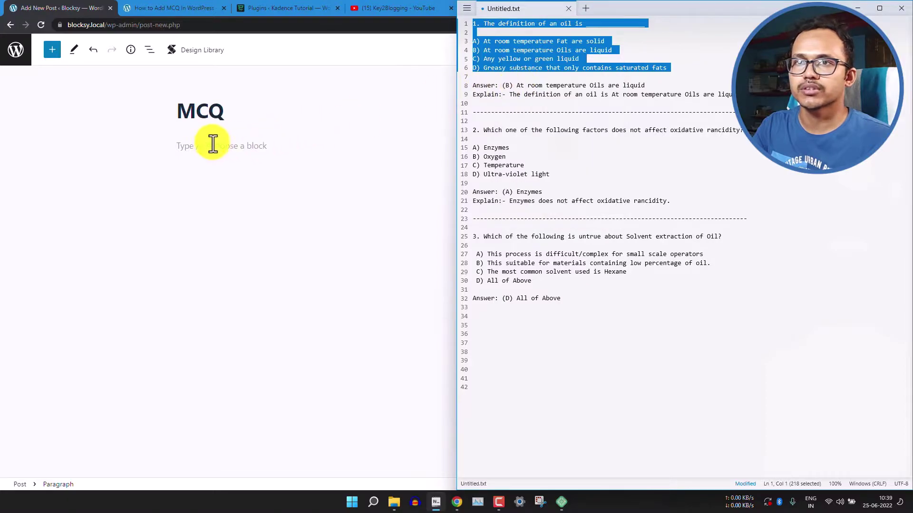
click(211, 146)
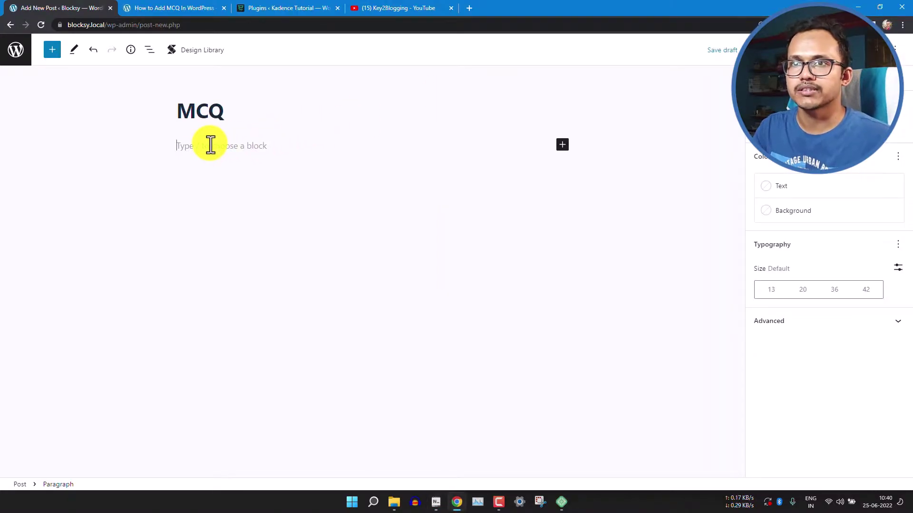
Paste the first question and make its line a Kadence Advanced Heading prefixed with '1.'
key(ctrl+v)
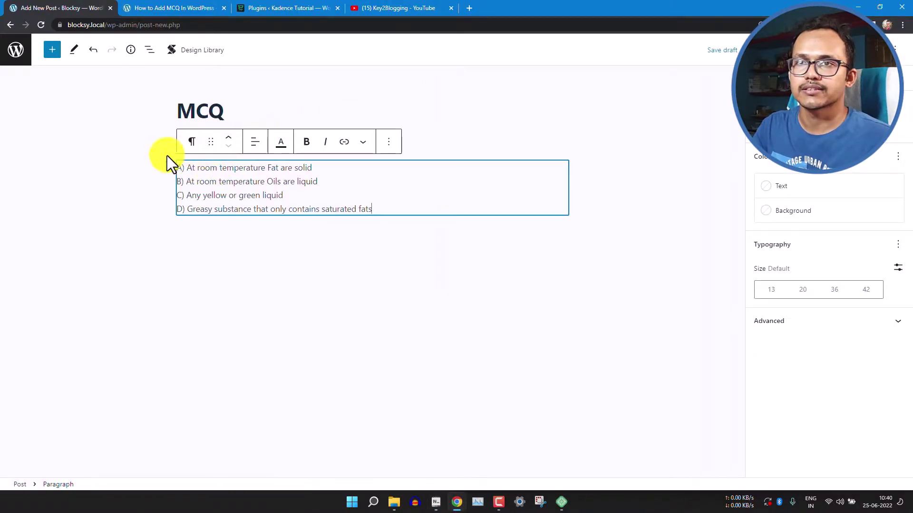
click(177, 158)
click(195, 146)
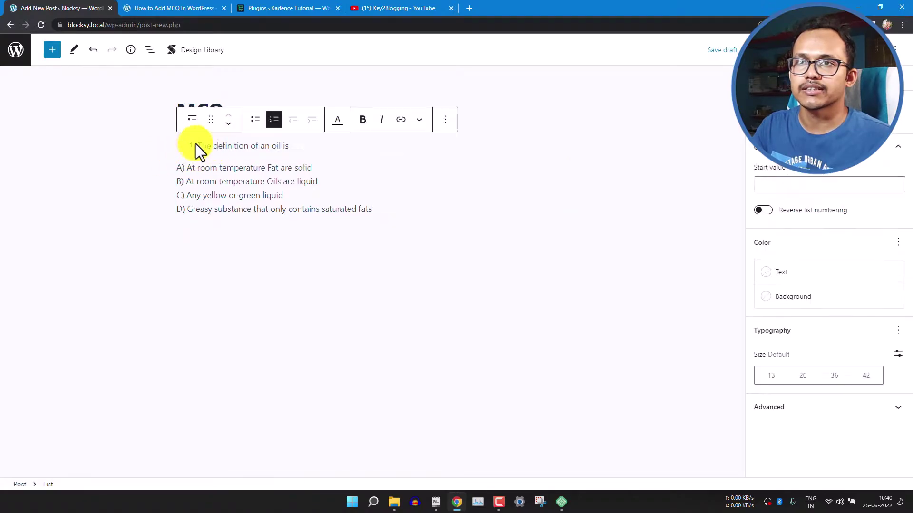
click(192, 120)
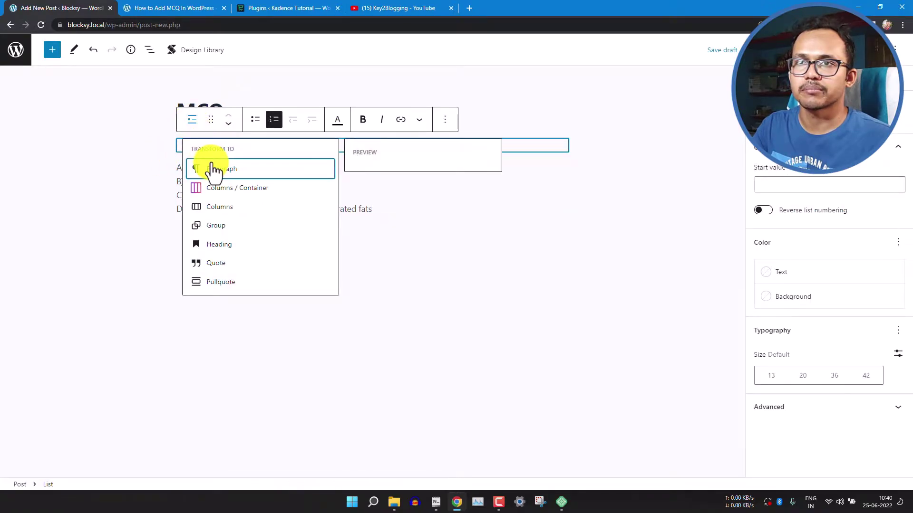
click(204, 169)
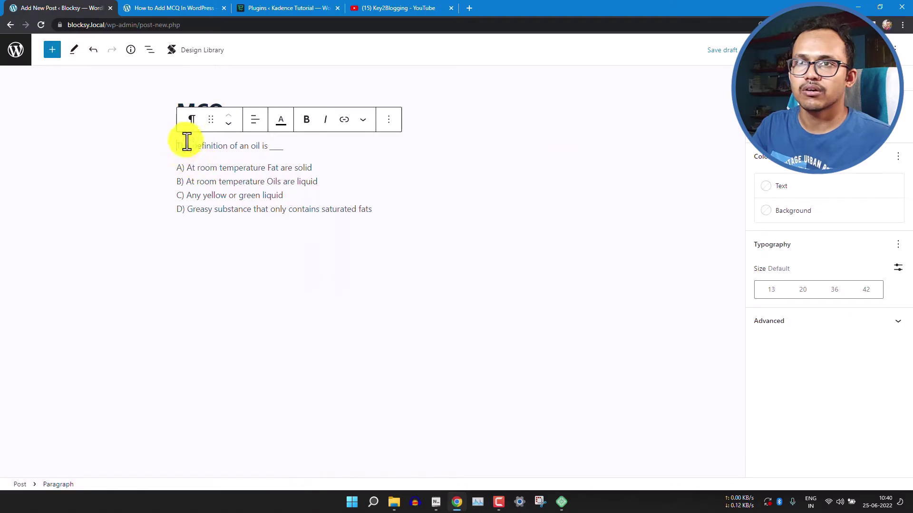
click(192, 120)
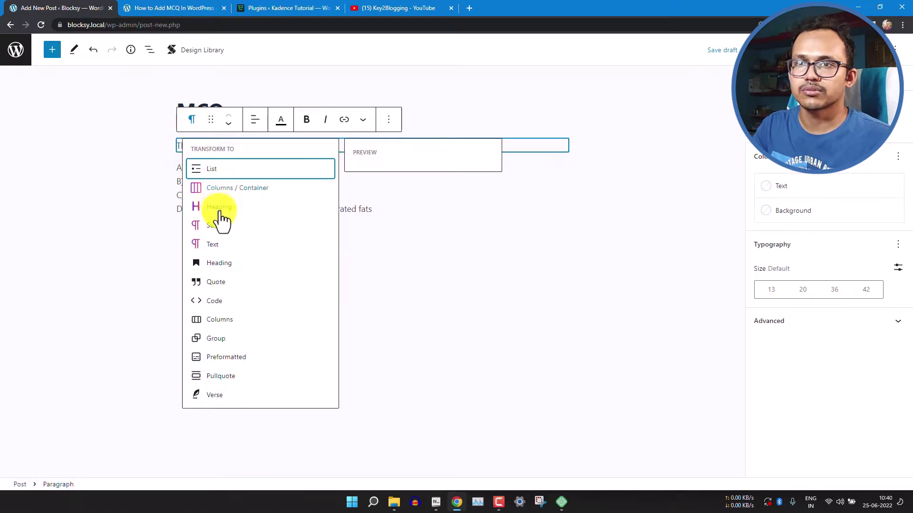
click(223, 259)
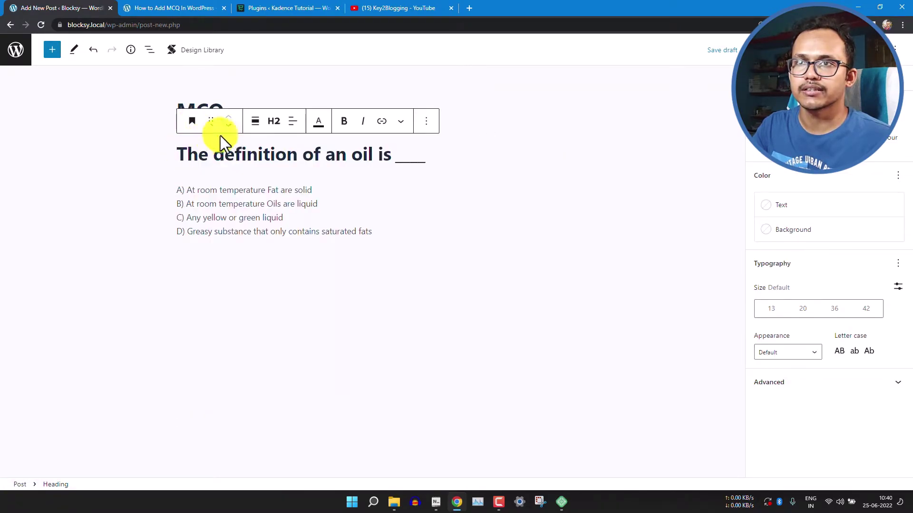
text(1)
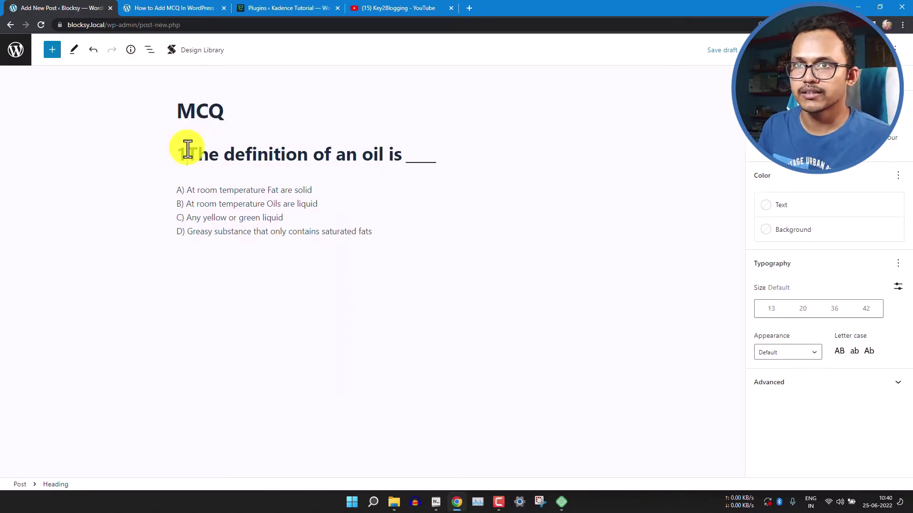
text(.)
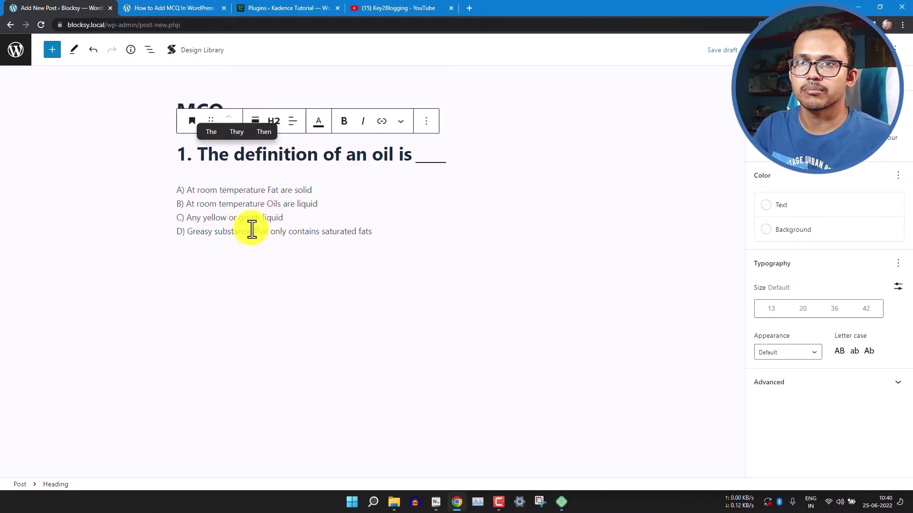
Convert the four answer options A) to D) into a bulleted list
click(179, 191)
drag(179, 192, 379, 232)
click(190, 165)
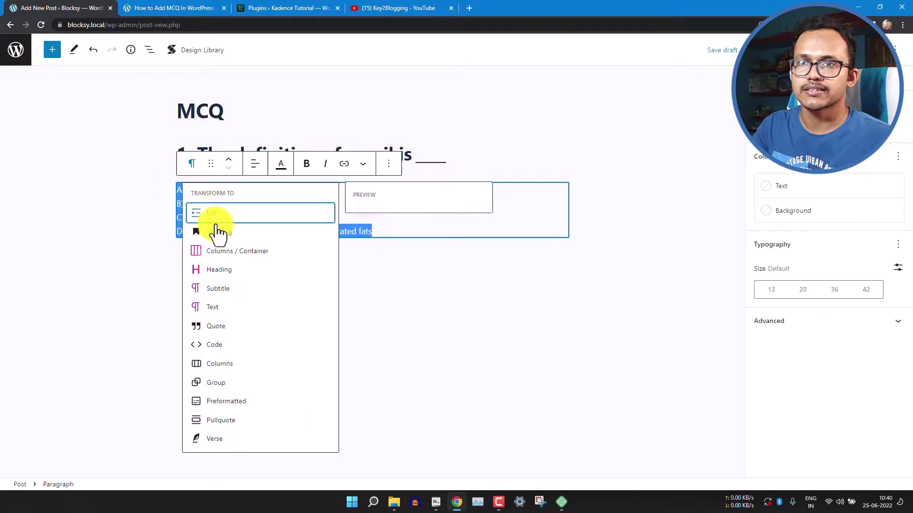
click(223, 216)
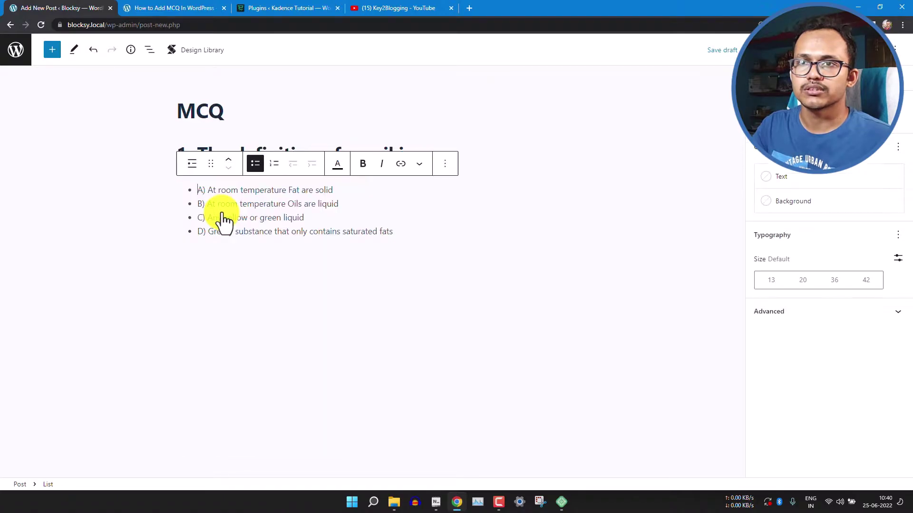
click(537, 187)
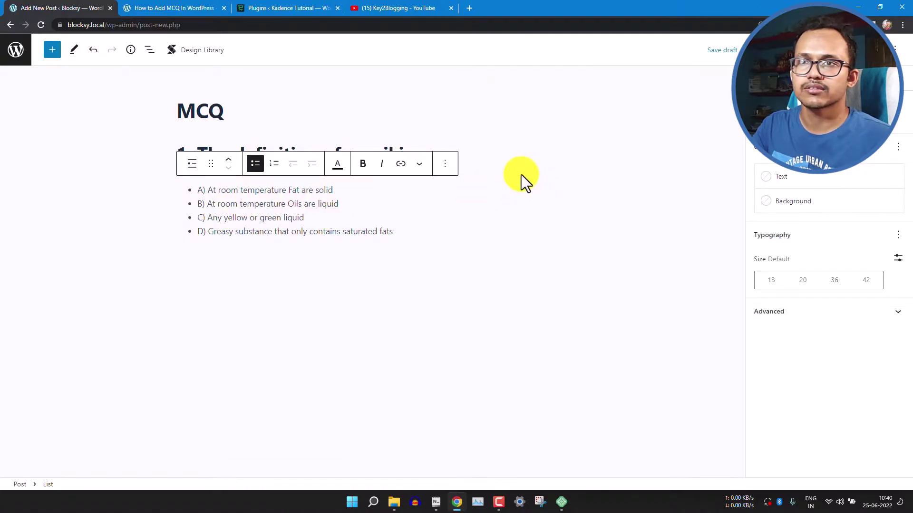
click(589, 150)
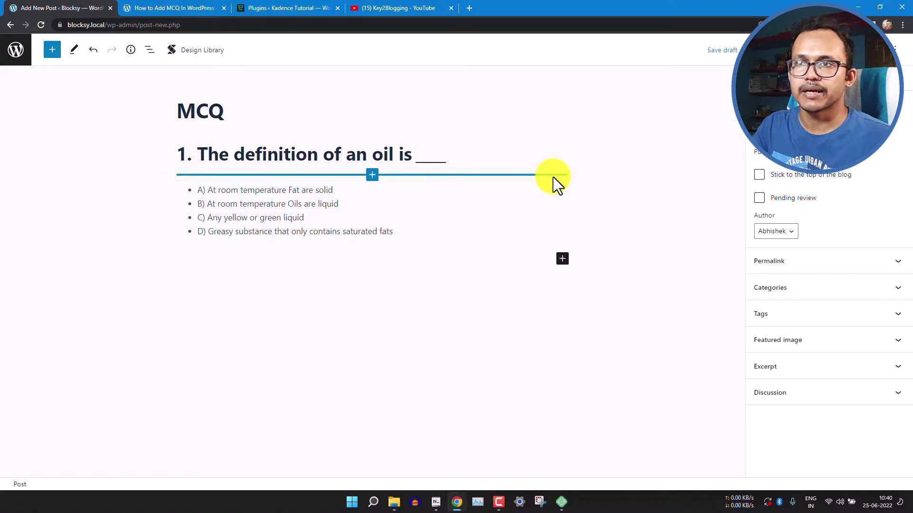
Insert a Kadence Expand / Show More block below the options from the full block library
click(561, 259)
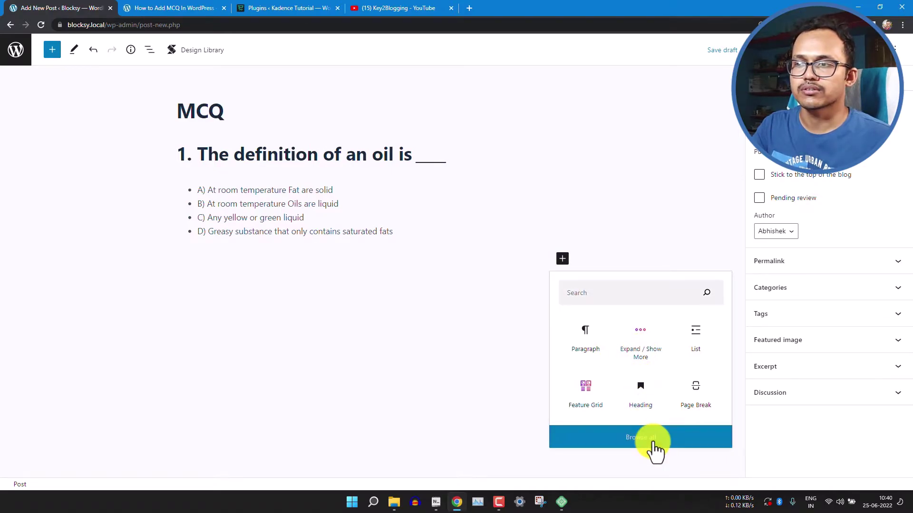
click(646, 440)
scroll(120, 308, down, 8)
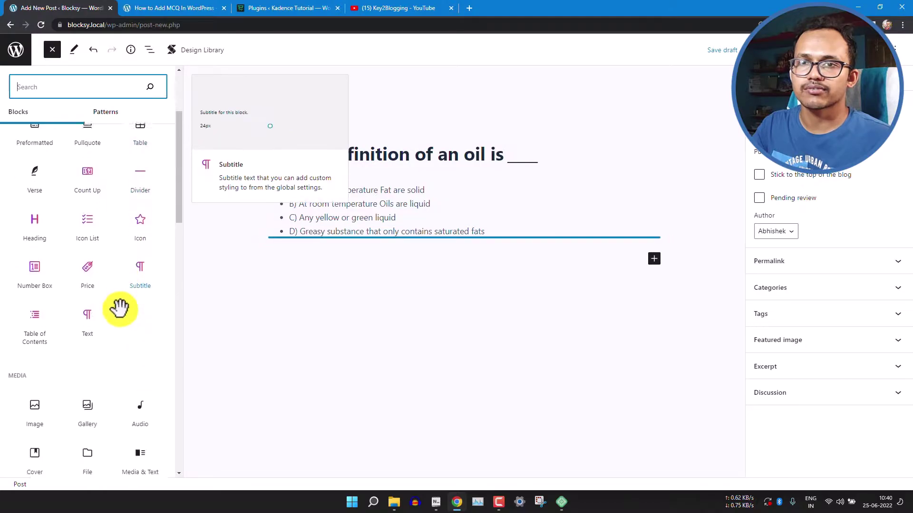
scroll(121, 310, down, 7)
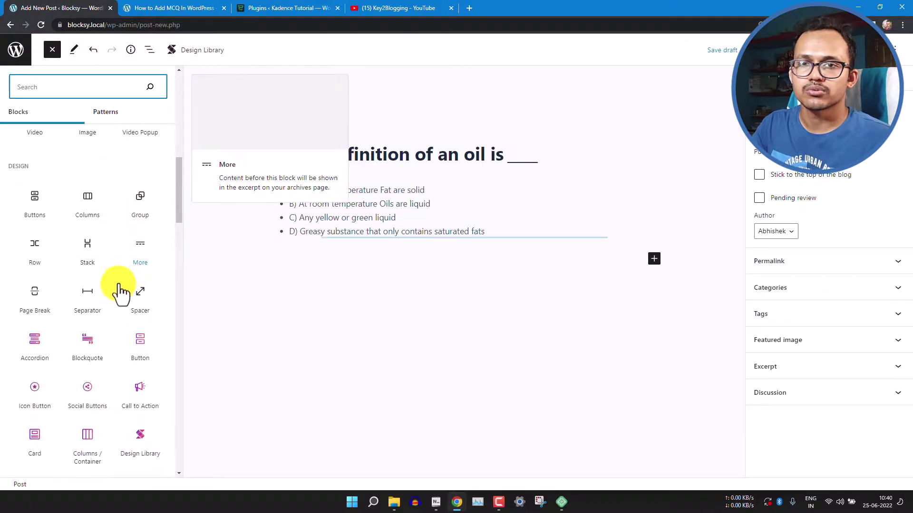
mouse_move(30, 308)
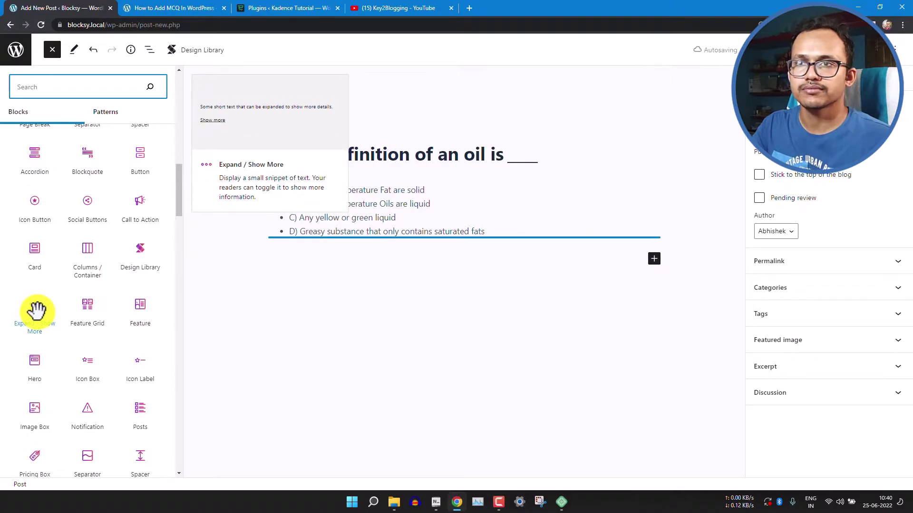
click(35, 310)
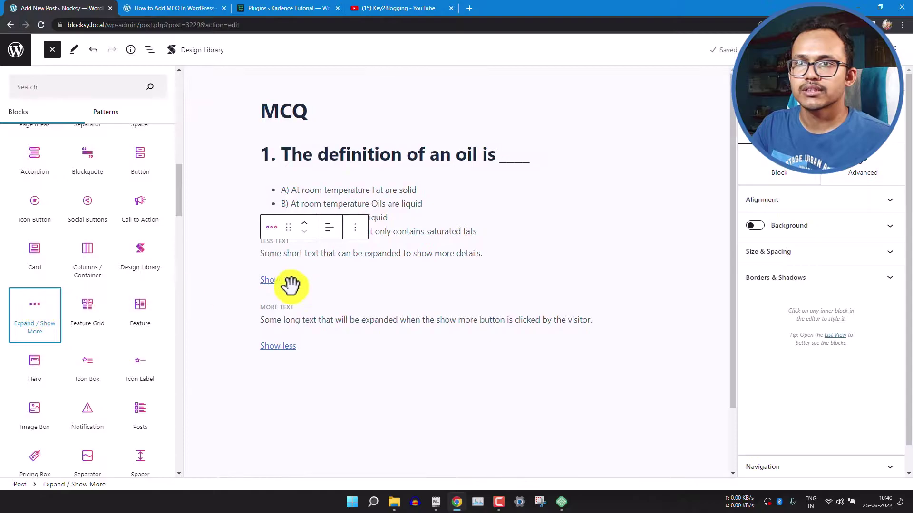
click(150, 50)
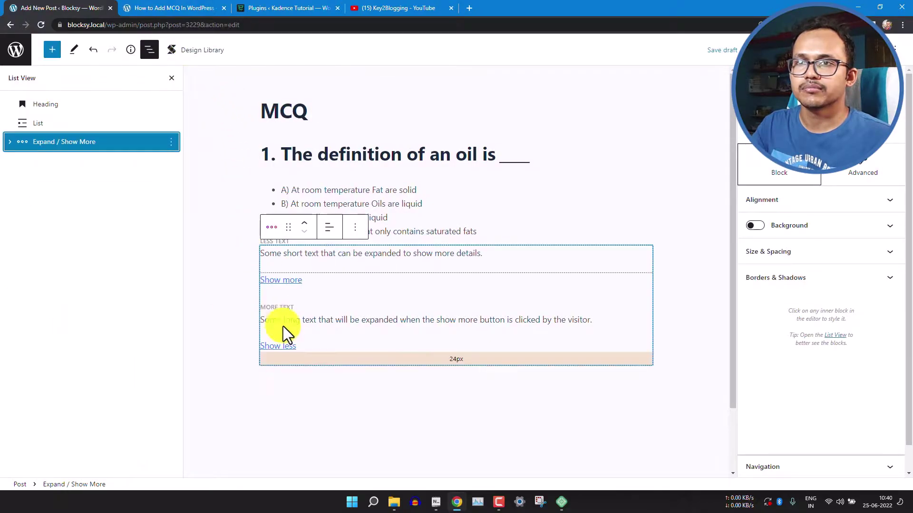
click(149, 50)
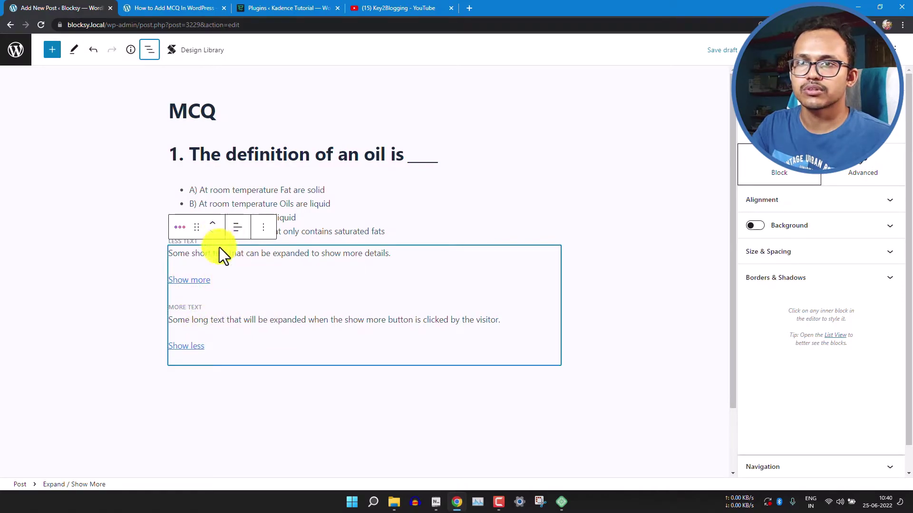
Unlock the Show More block's short preview text and remove it, keeping the Show more toggle
click(435, 256)
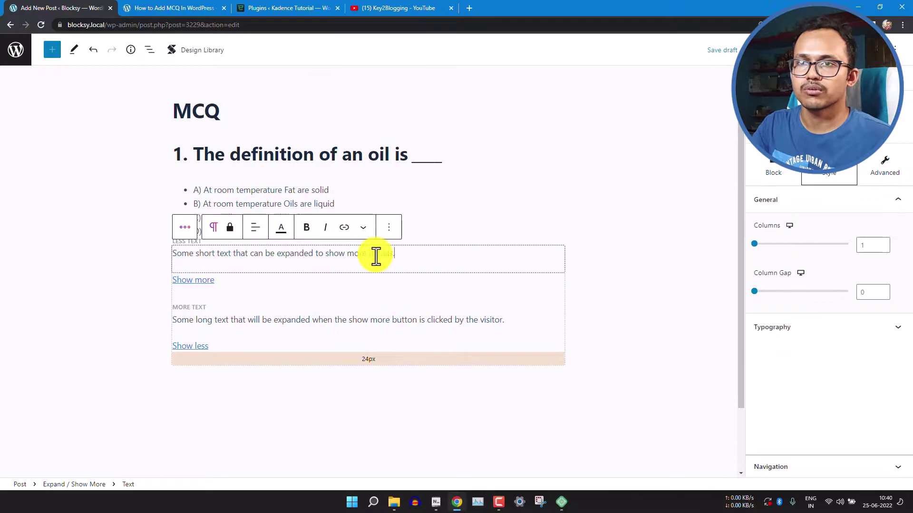
click(230, 228)
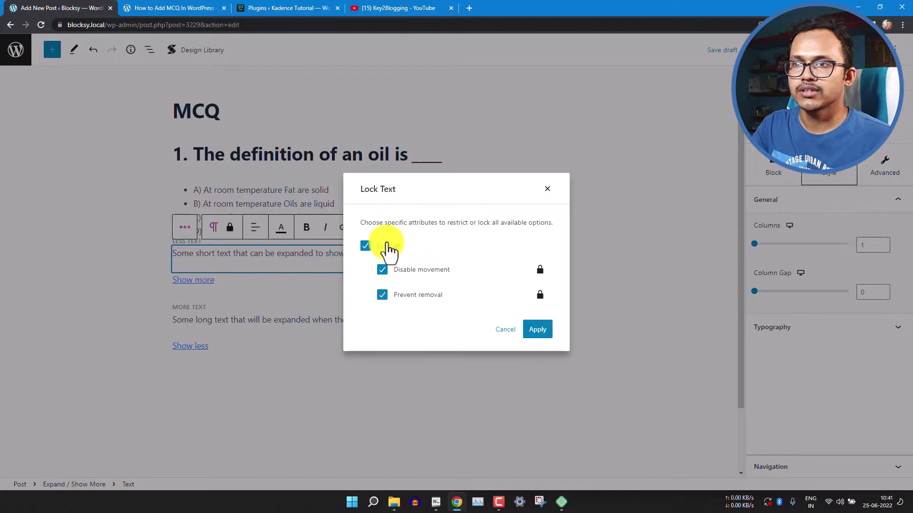
click(366, 246)
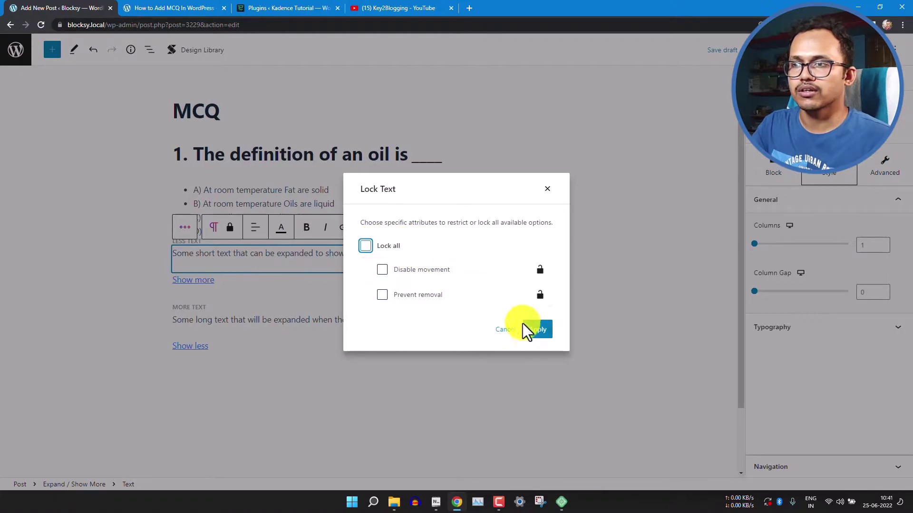
click(536, 329)
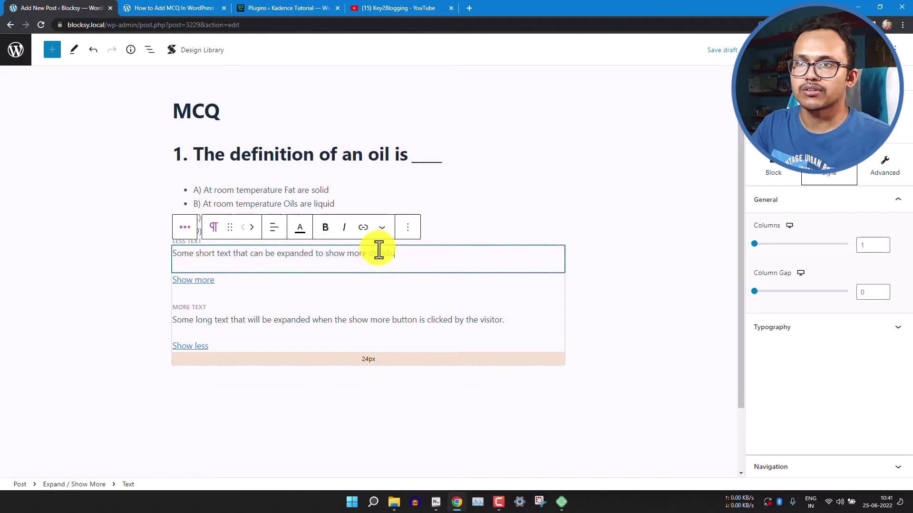
click(409, 229)
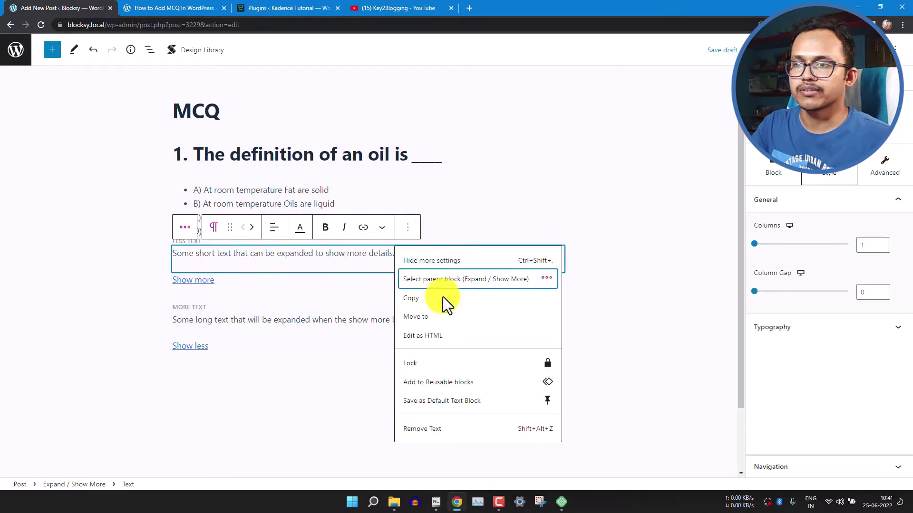
click(435, 428)
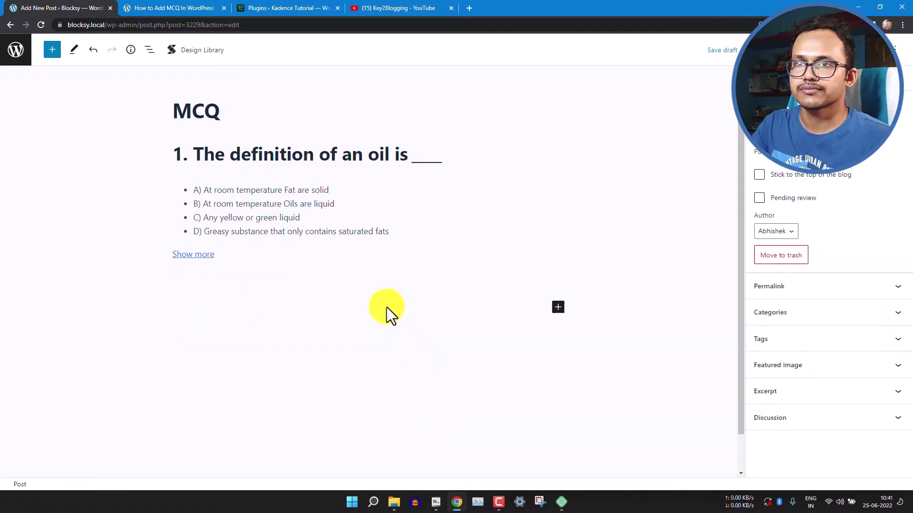
click(206, 267)
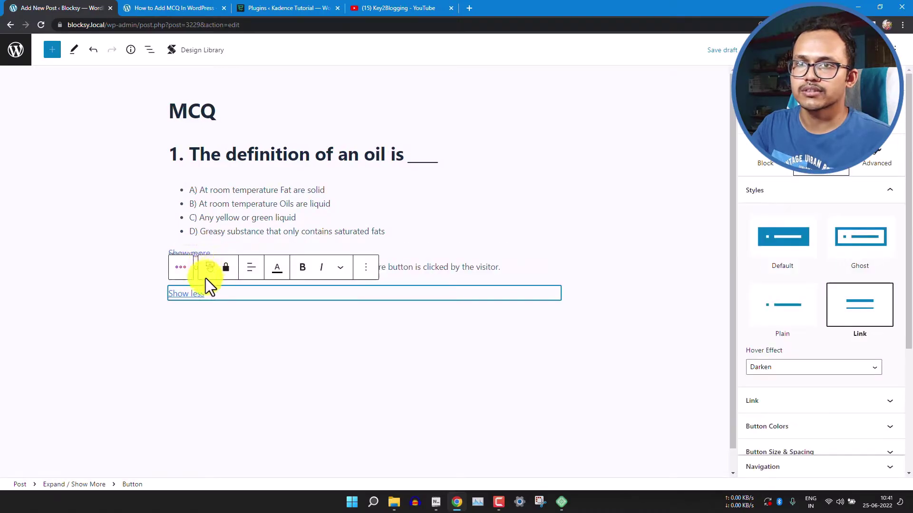
click(146, 274)
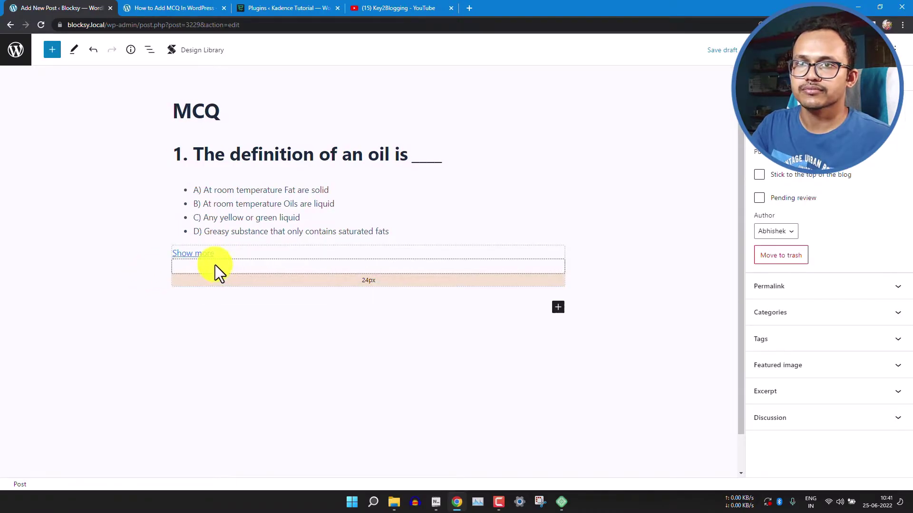
click(215, 265)
Replace the hidden placeholder text with question 1's Answer and Explain lines from Notepad
triple_click(331, 267)
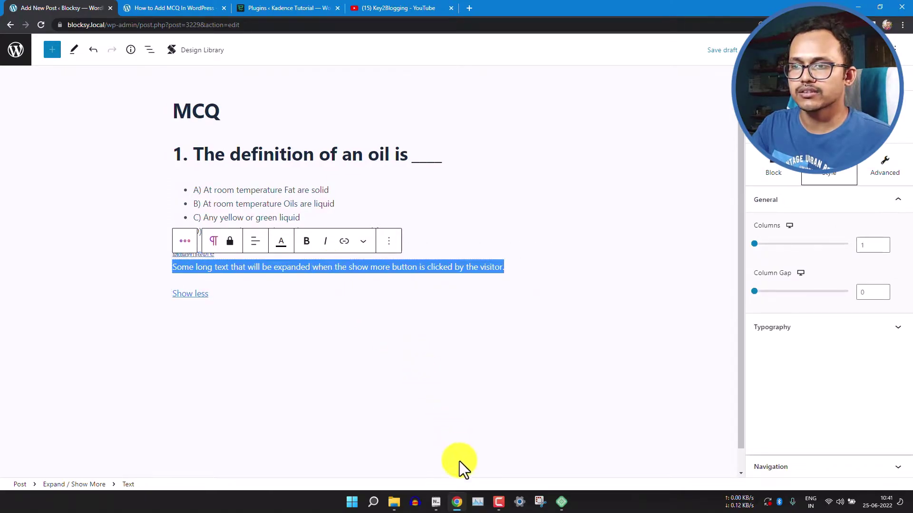
click(436, 501)
click(484, 94)
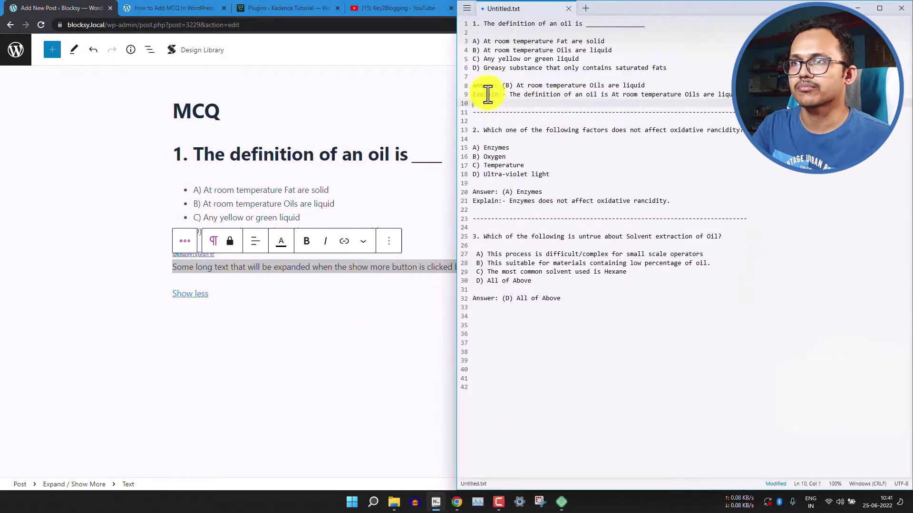
drag(473, 85, 741, 95)
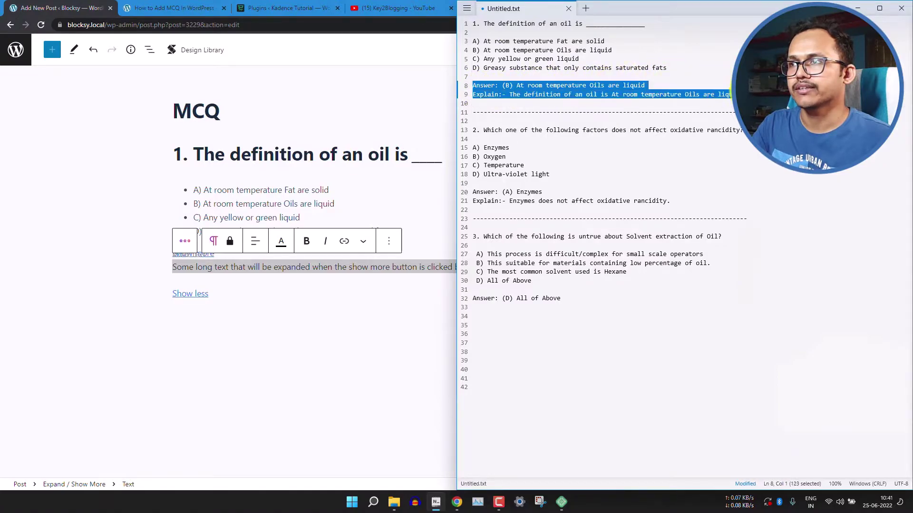
click(229, 271)
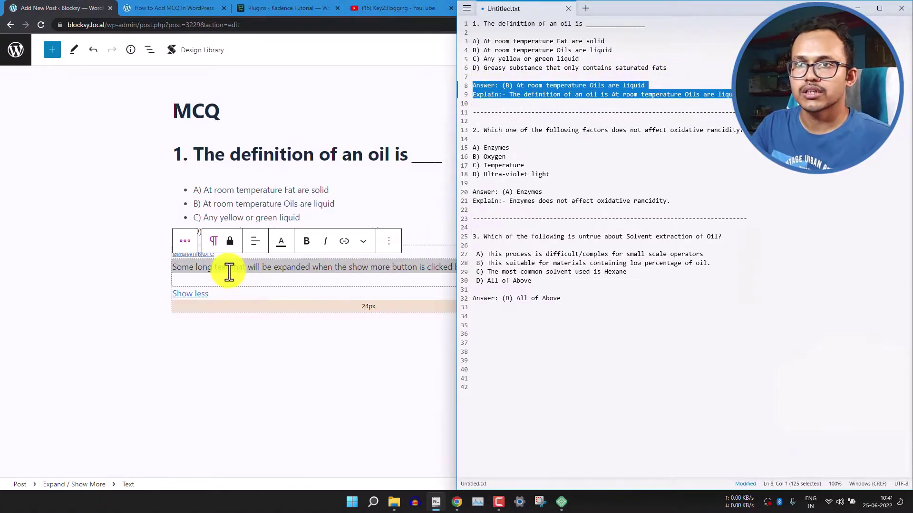
key(ctrl+a)
key(BackSpace)
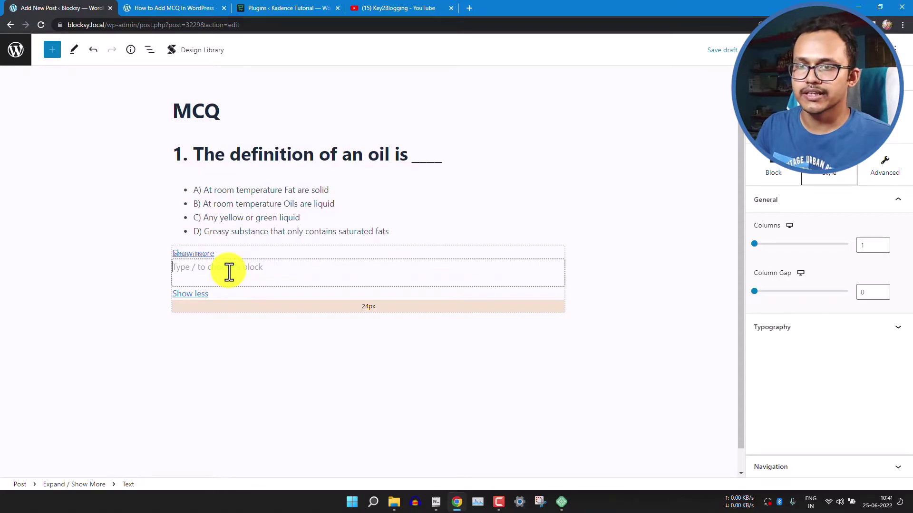
text(Answer: (B) At room temperature Oils are liquid Explain:- The definition of an oil is At room temperature Oils are liquid.)
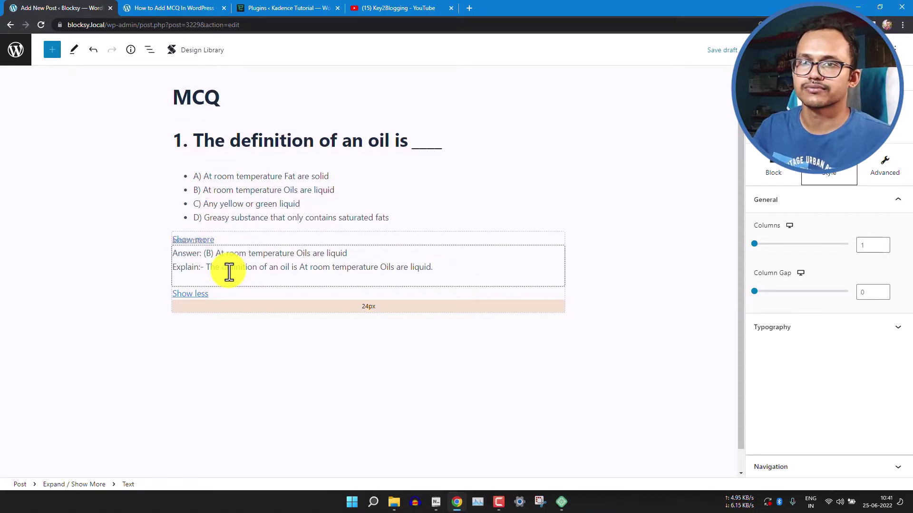
click(138, 267)
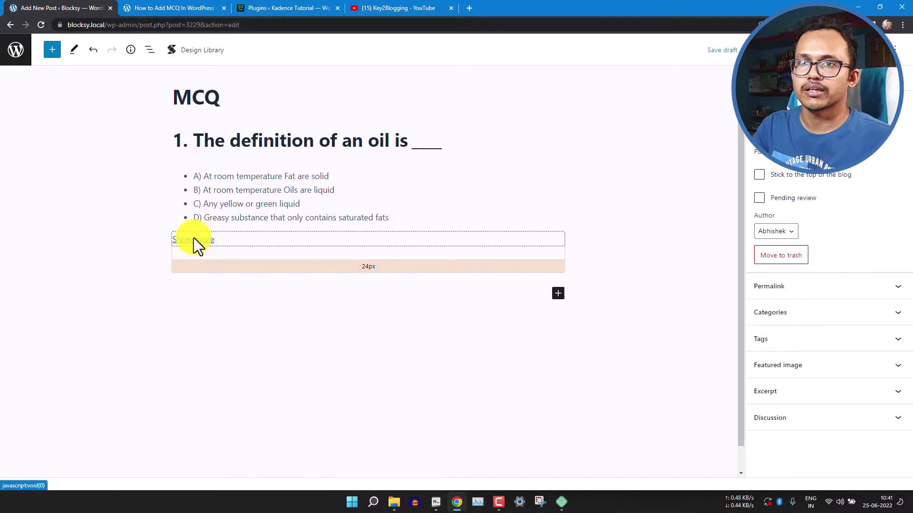
Rename the Show more toggle label to 'View Answer'
click(193, 239)
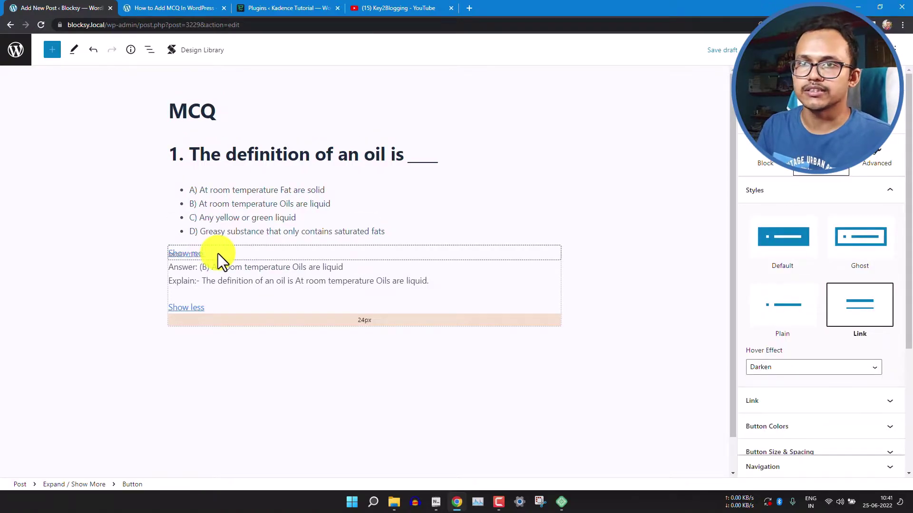
key(BackSpace)
key(BackSpace)
key(BackSpace)
key(BackSpace)
key(BackSpace)
key(BackSpace)
key(BackSpace)
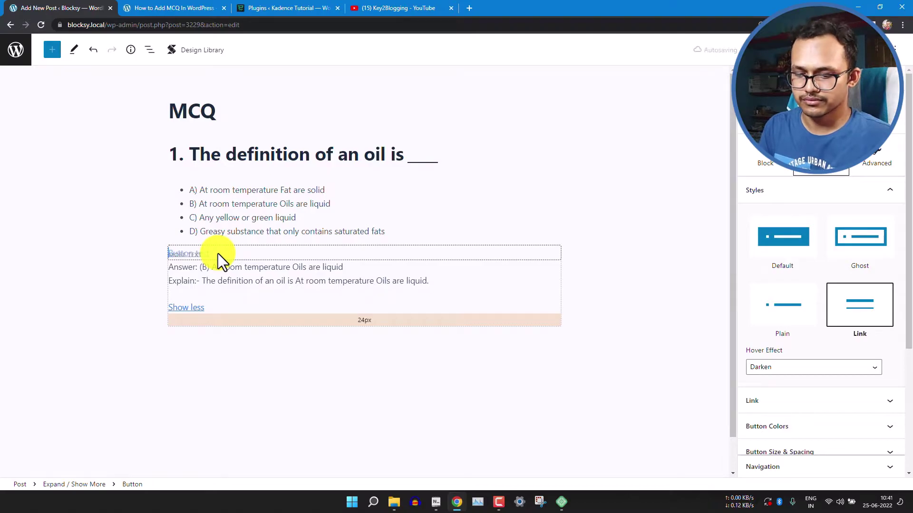
text(View Answer)
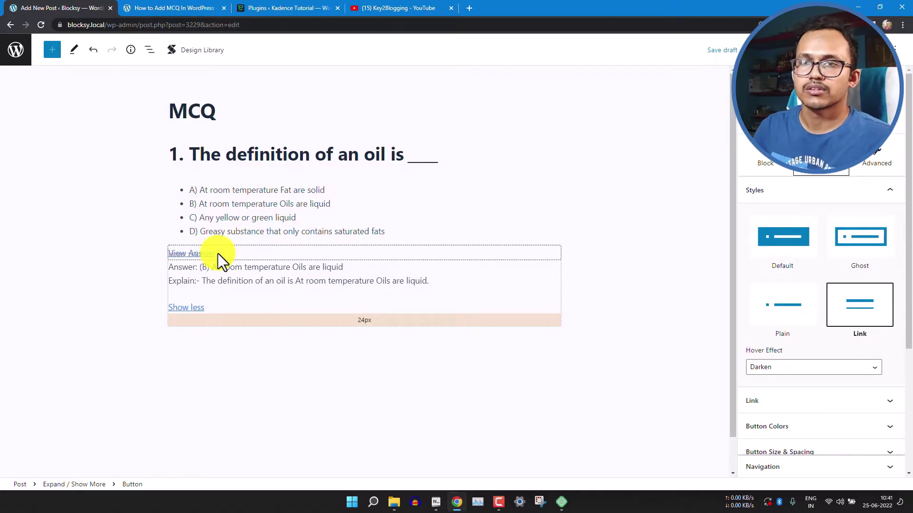
click(630, 241)
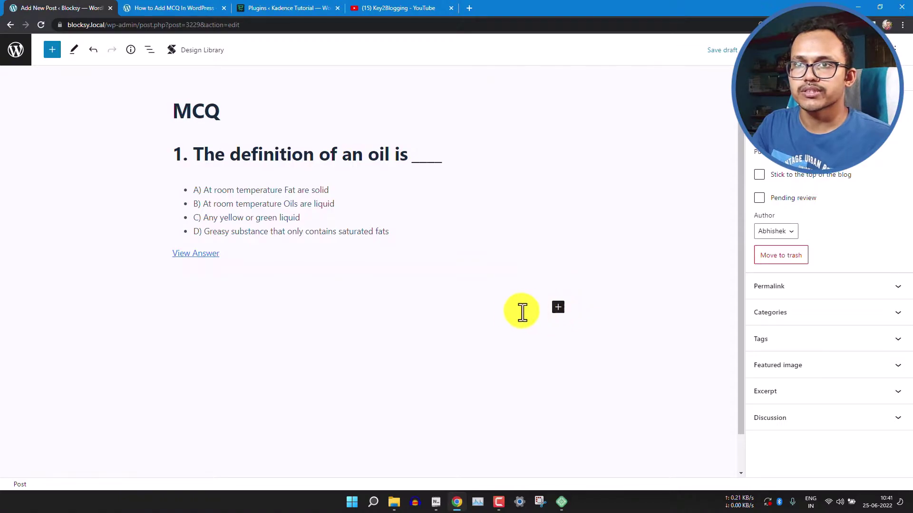
Add a heading with the second question from Notepad, prefixed with '2.'
click(559, 309)
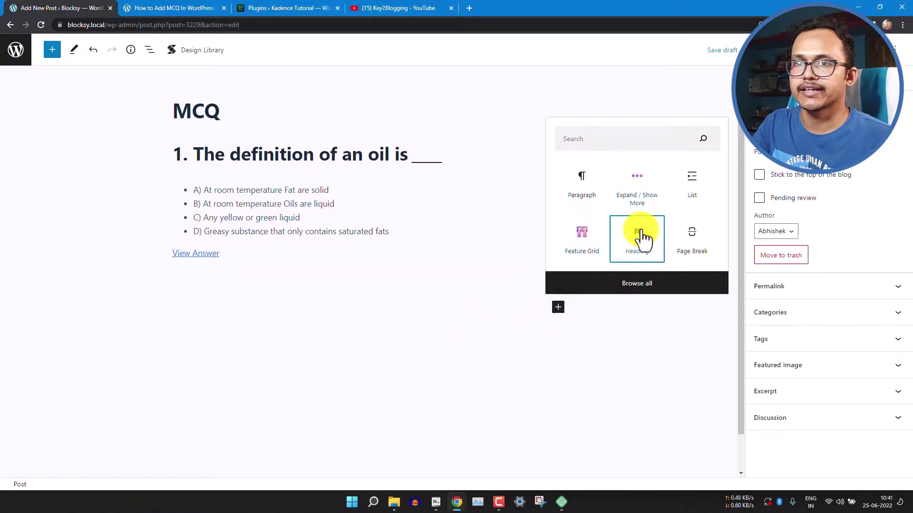
click(640, 237)
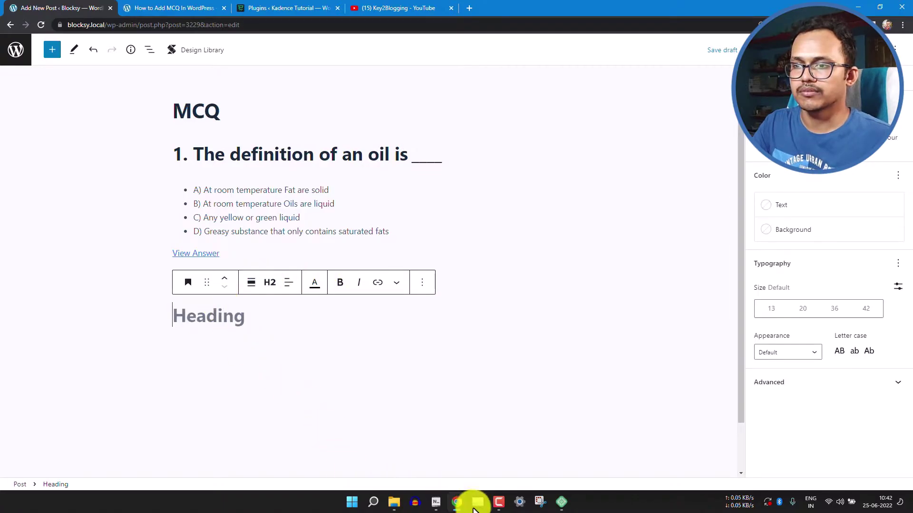
click(436, 502)
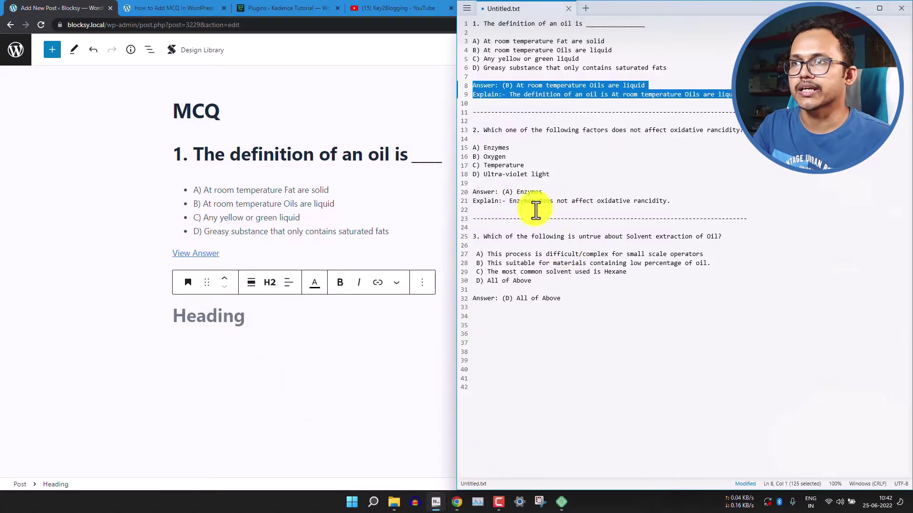
triple_click(476, 130)
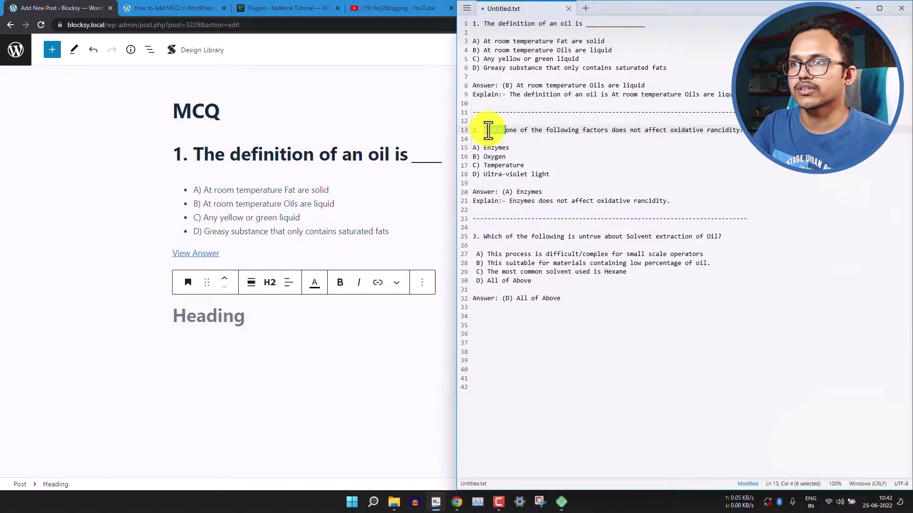
click(205, 317)
text(Which one of the following factors does not affect oxidative rancidity?)
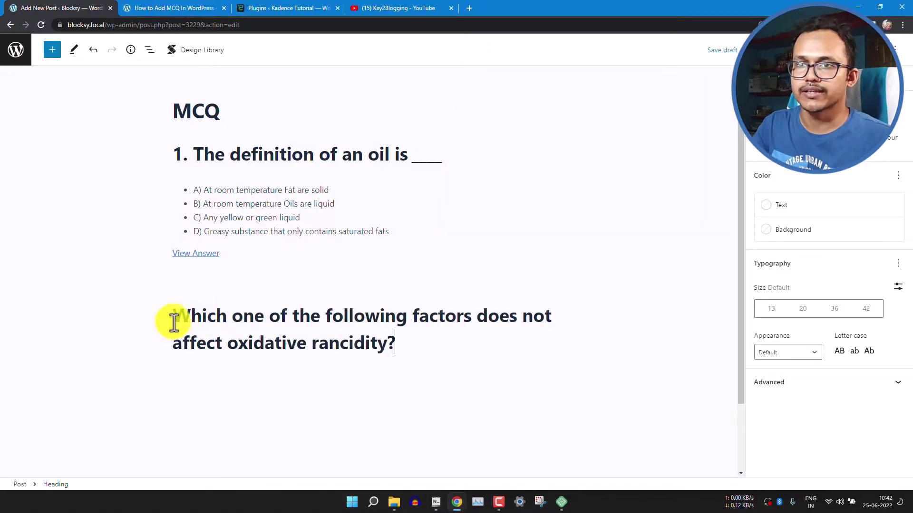
text(2)
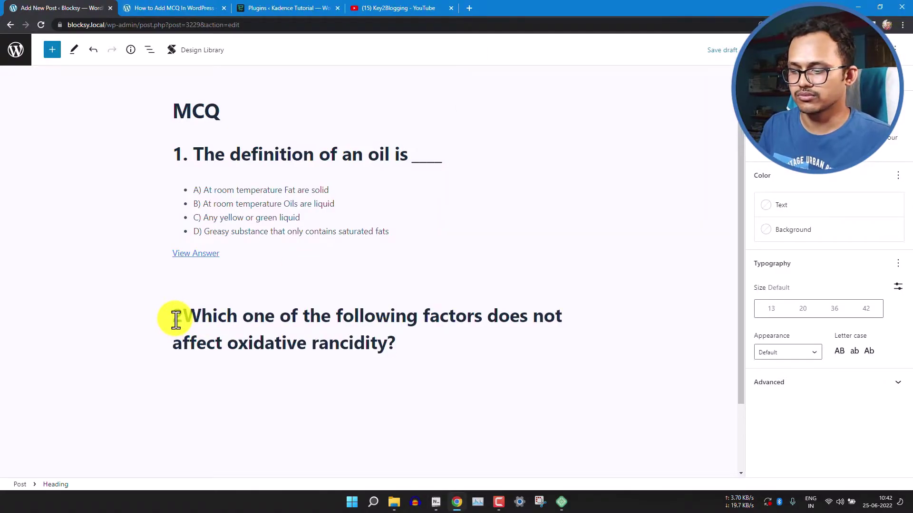
text(.)
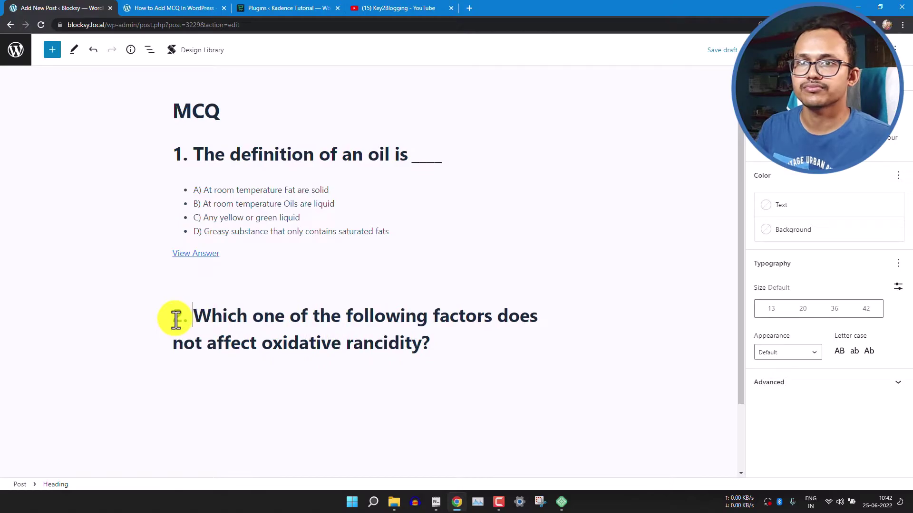
Set both question headings to H3 and start a new paragraph below question 2
click(259, 161)
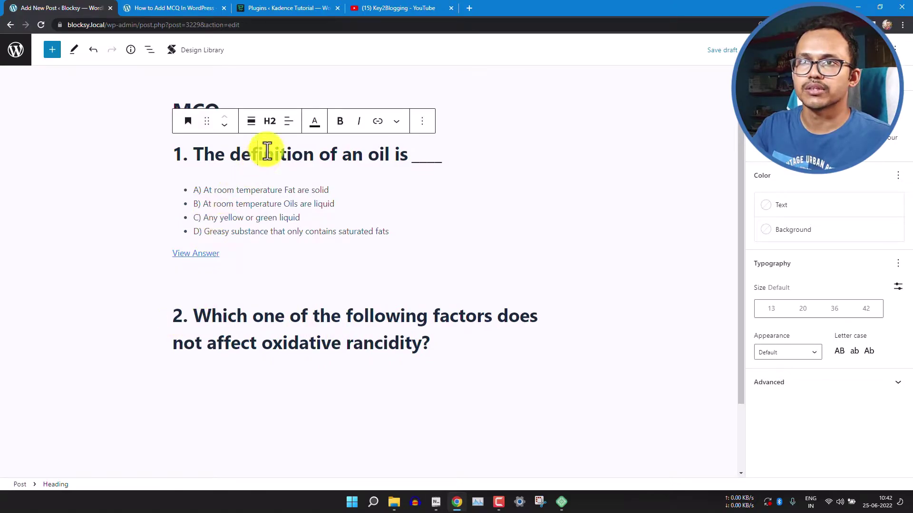
click(204, 313)
click(270, 283)
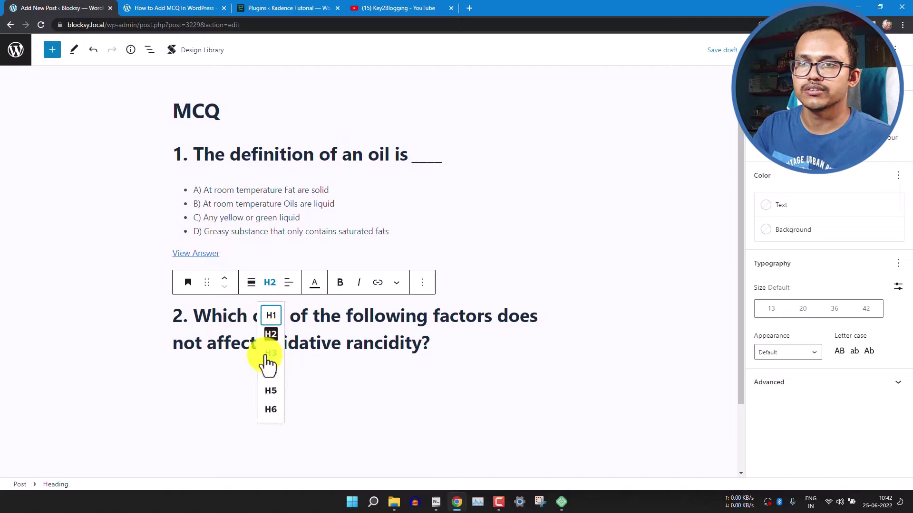
click(268, 355)
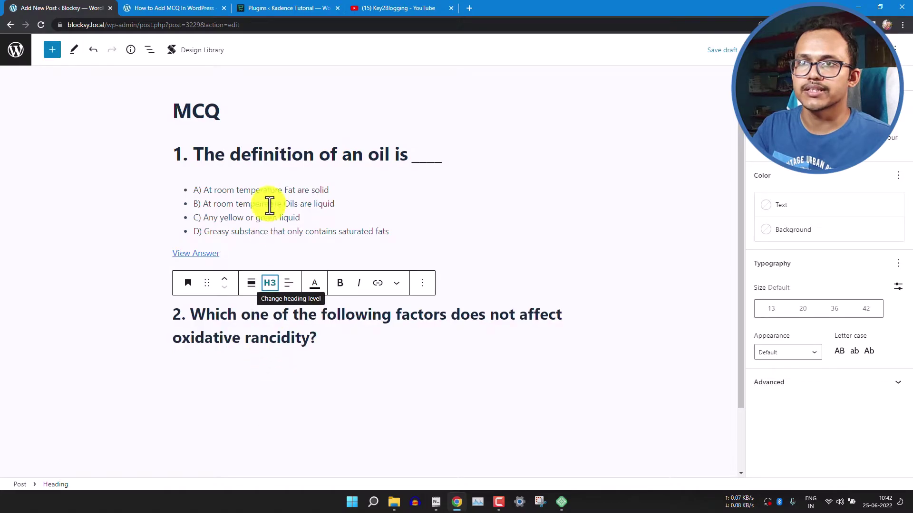
click(266, 152)
click(270, 121)
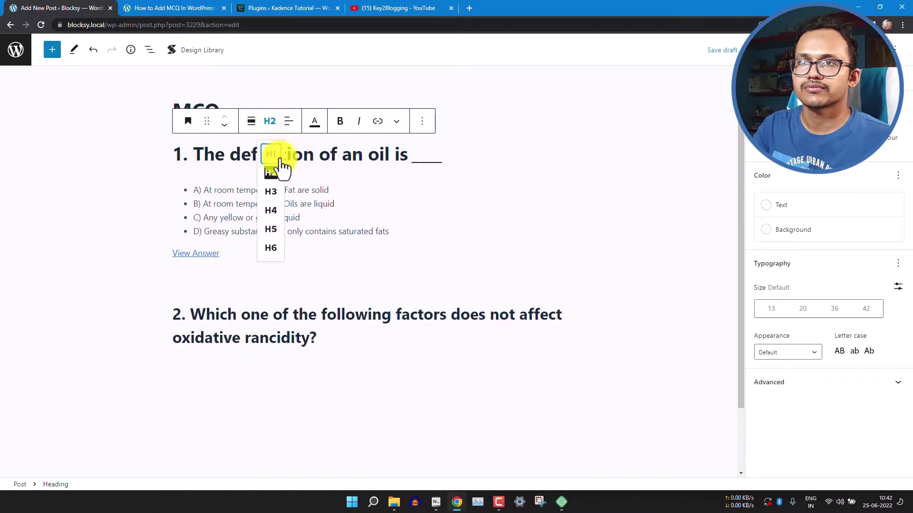
click(274, 192)
click(327, 335)
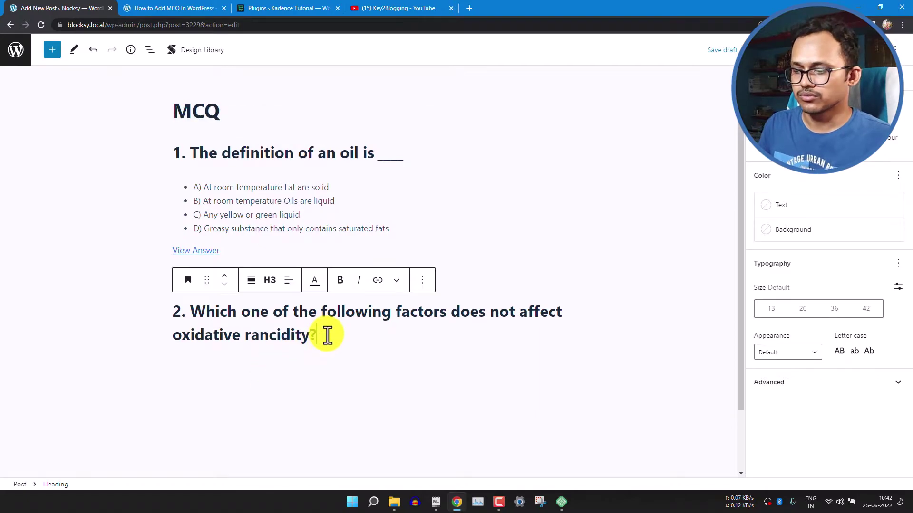
key(Return)
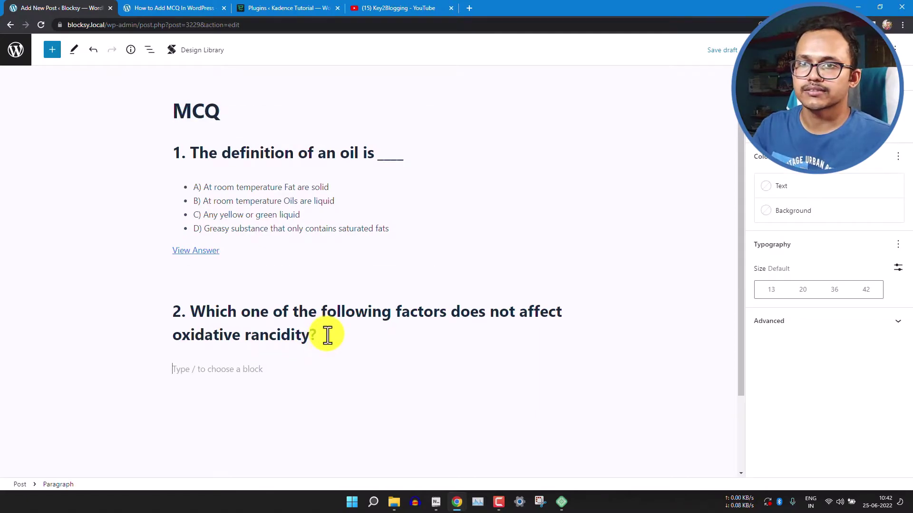
Paste question 2's options, A) Enzymes through D) Ultra-violet light, each on its own line
click(439, 503)
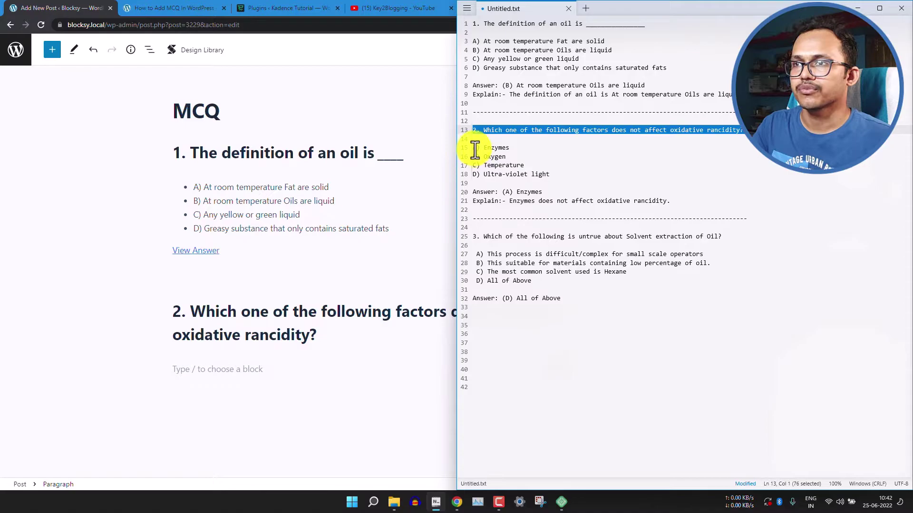
drag(473, 149, 561, 178)
key(ctrl+c)
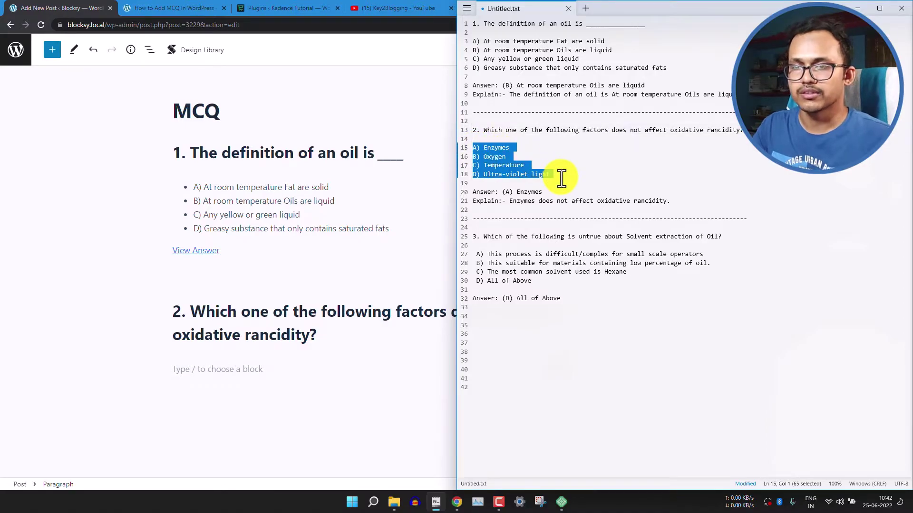
click(196, 369)
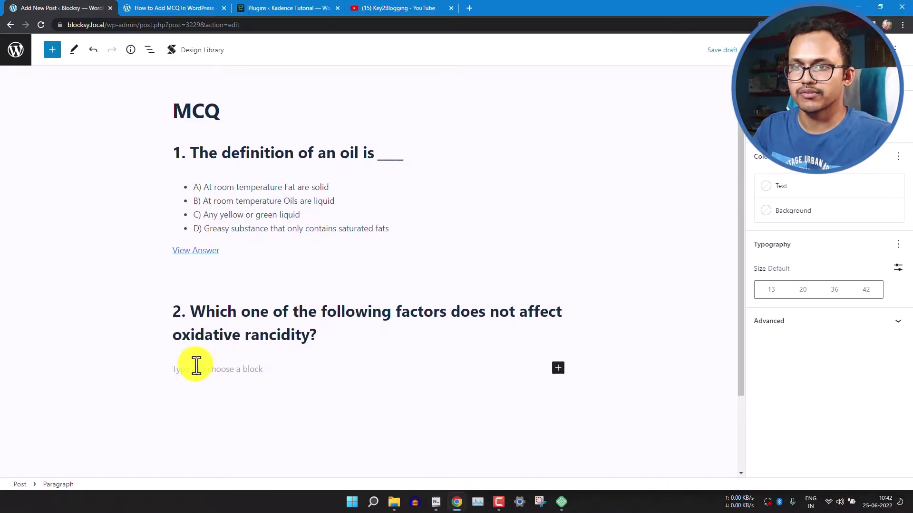
key(ctrl+v)
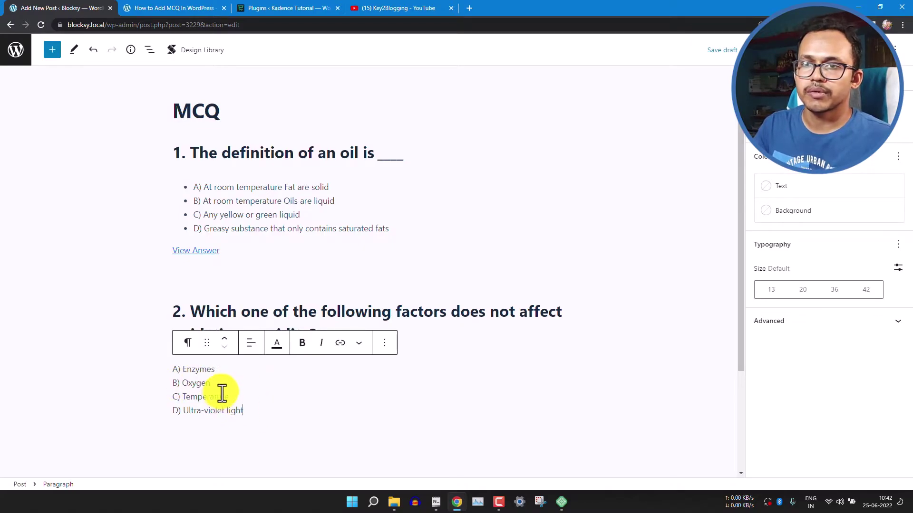
click(172, 383)
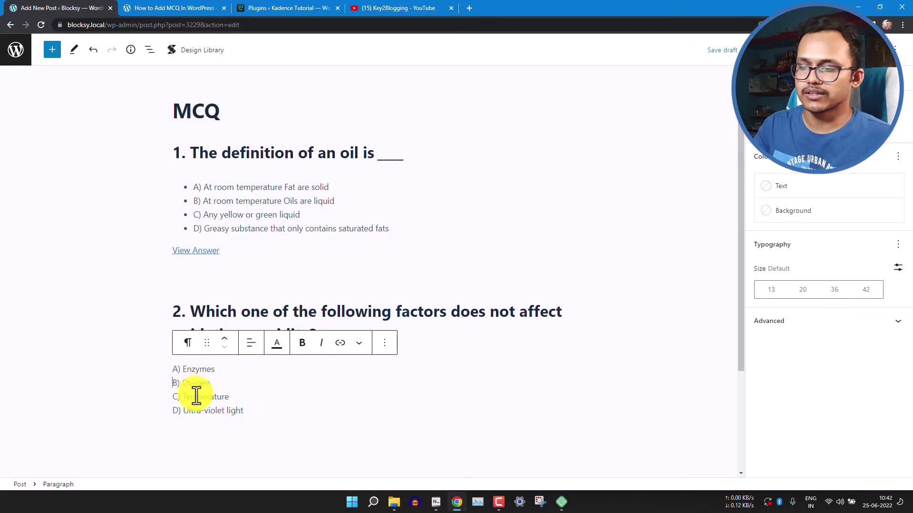
key(BackSpace)
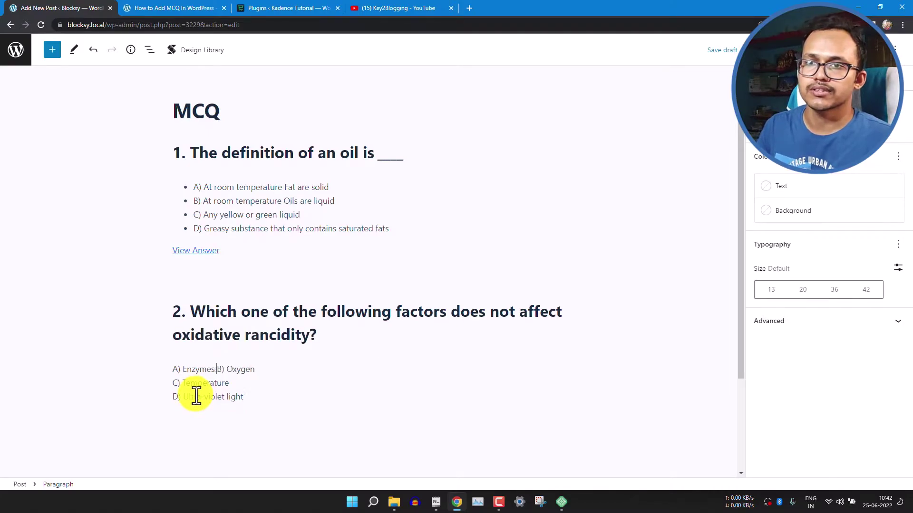
key(Return)
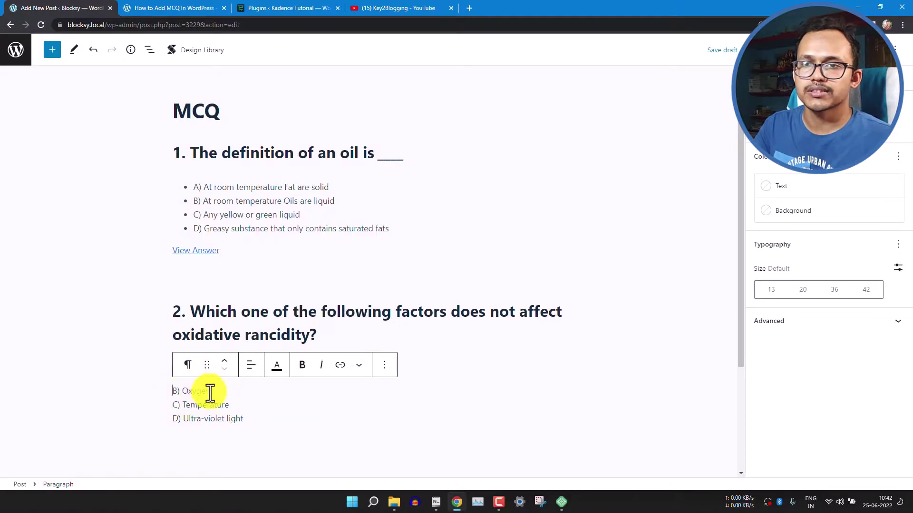
click(136, 384)
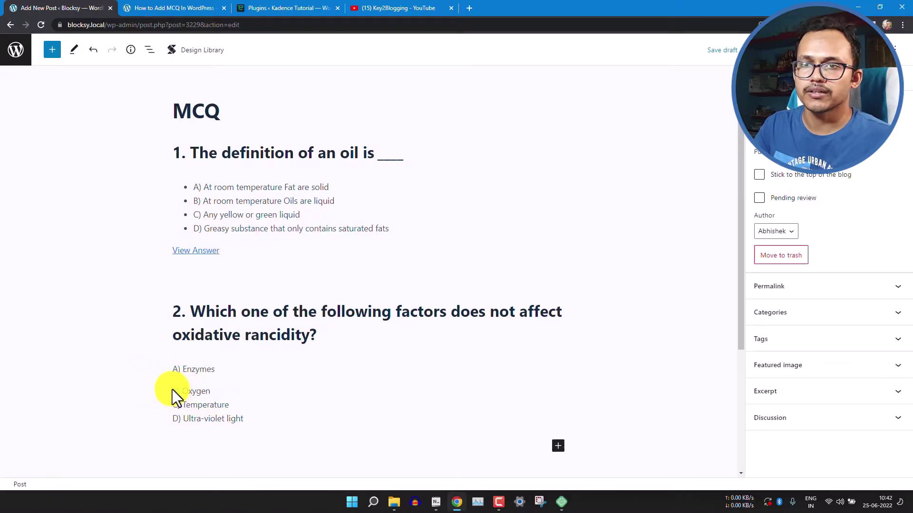
click(188, 398)
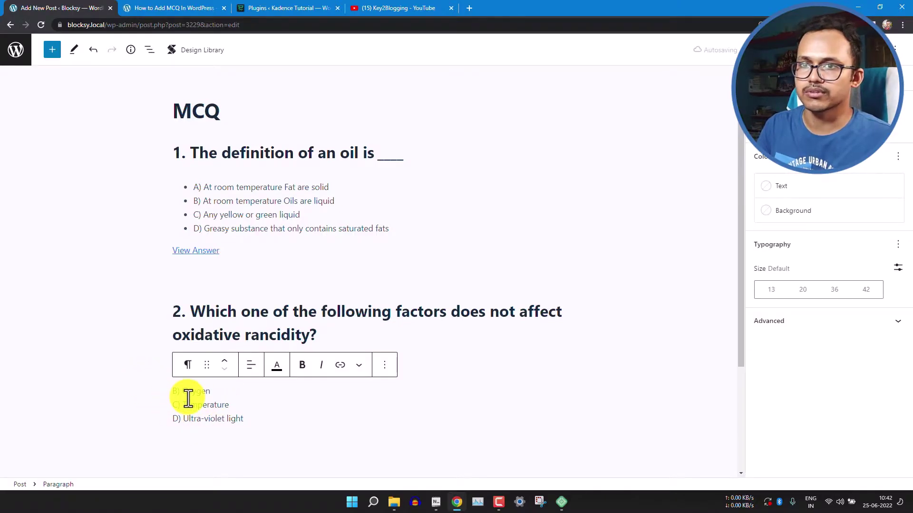
key(BackSpace)
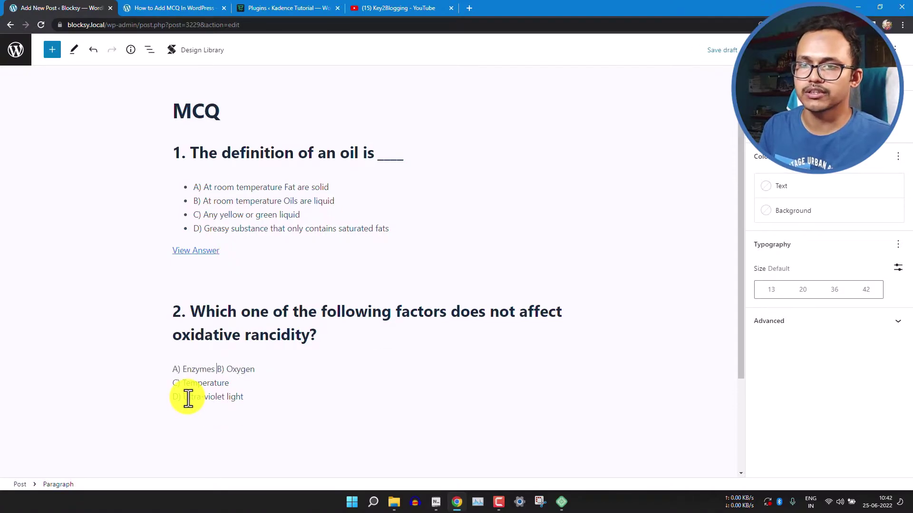
key(shift+Return)
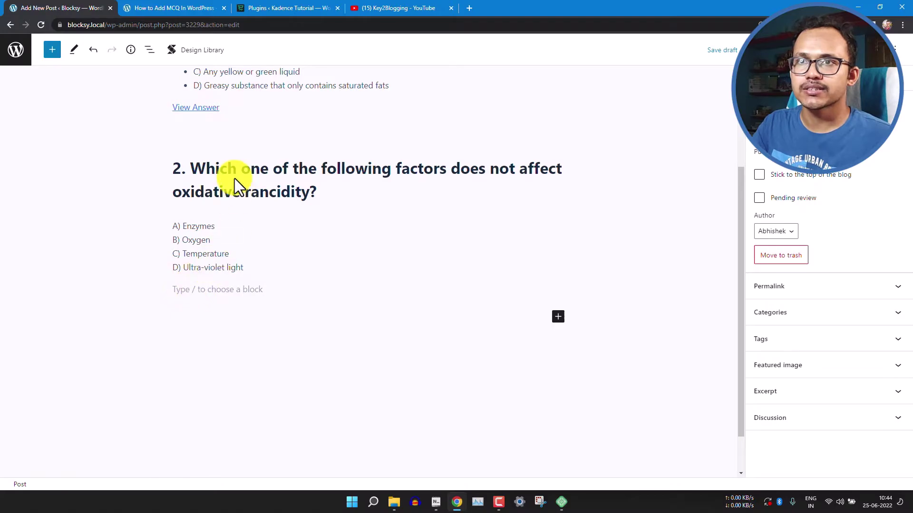
Copy question 1's Expand / Show More block and paste it below question 2's options
click(235, 106)
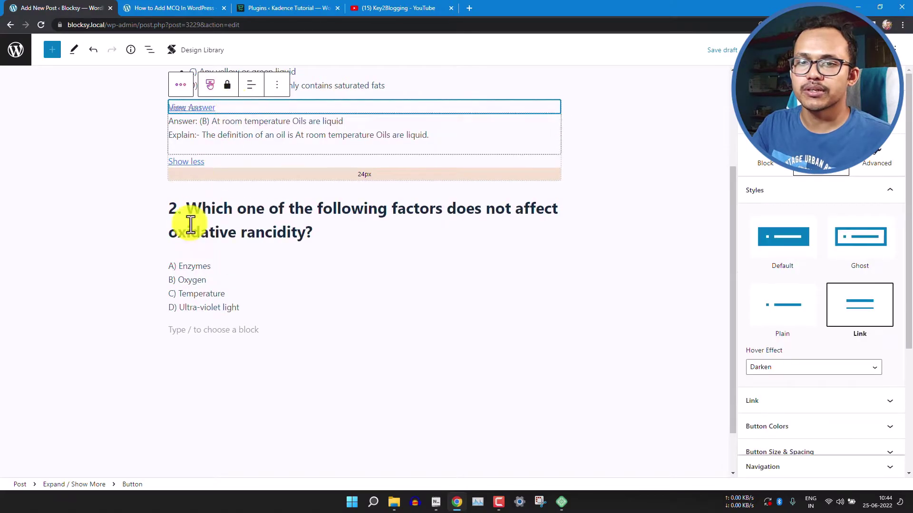
click(61, 485)
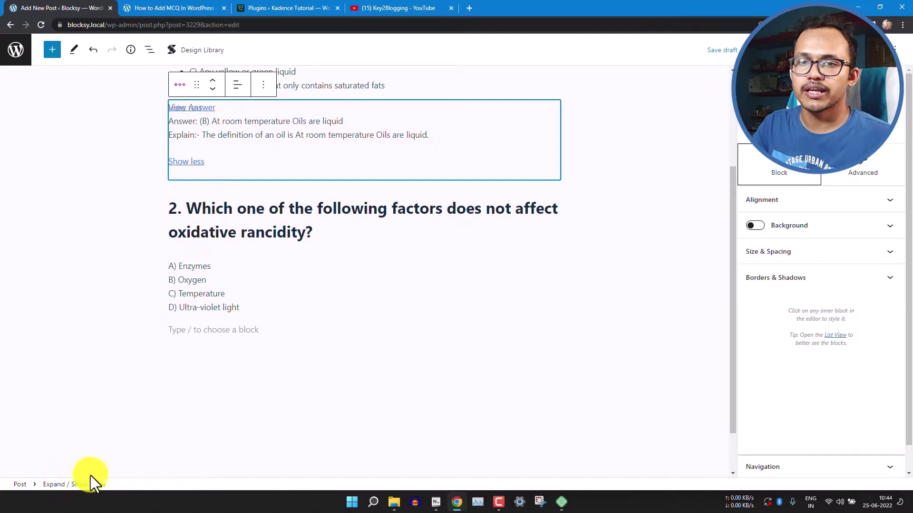
click(262, 84)
click(284, 139)
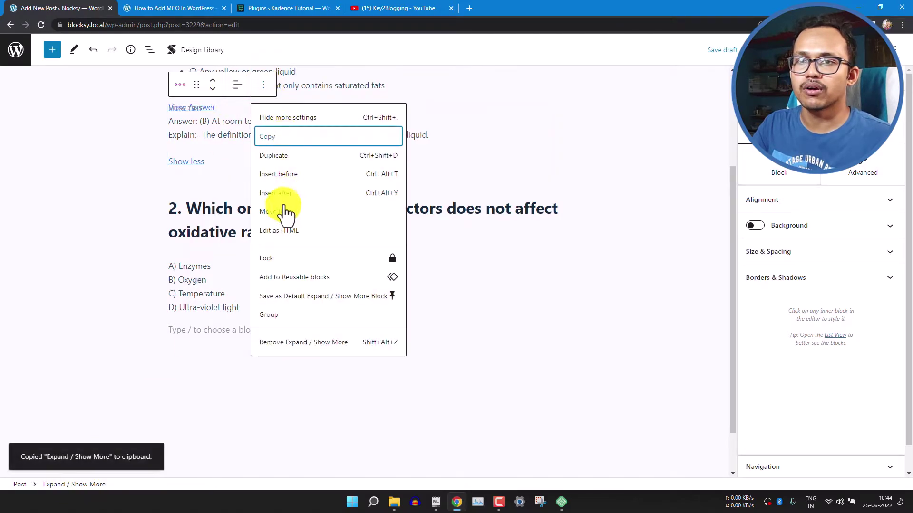
click(199, 333)
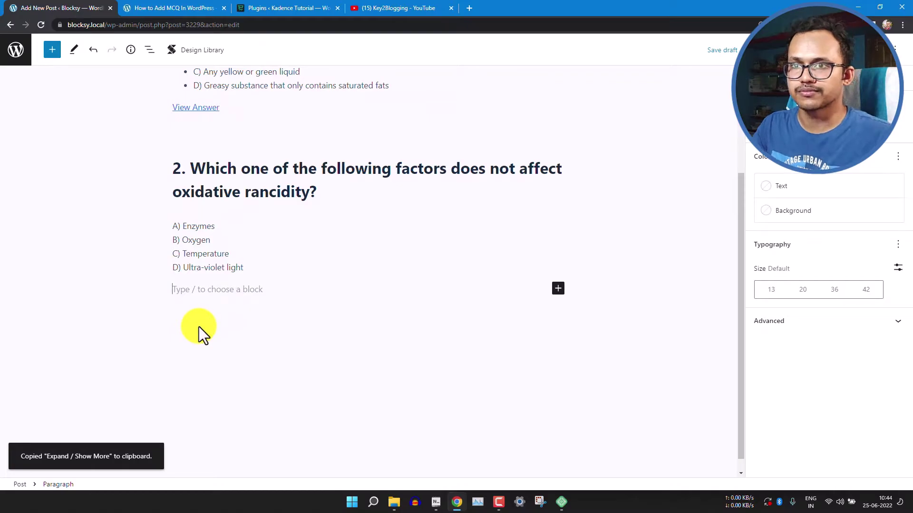
key(ctrl+v)
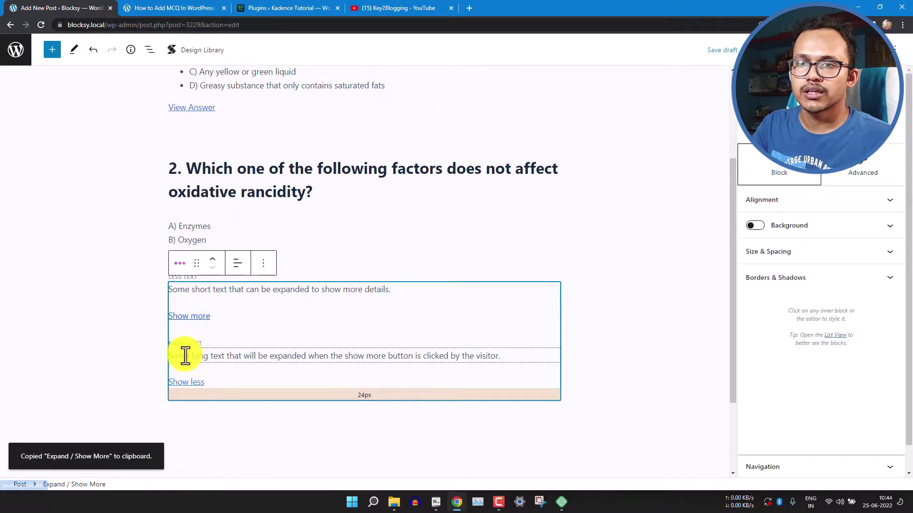
click(150, 338)
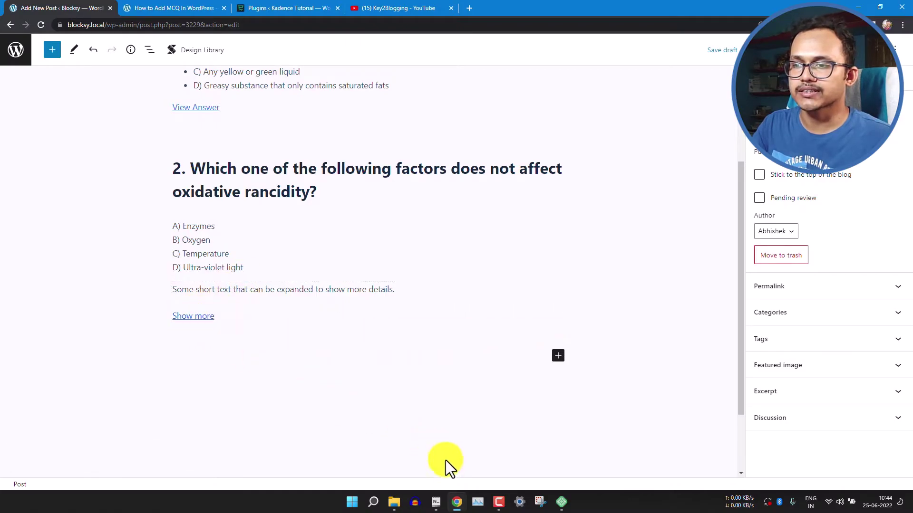
Copy question 2's answer and explanation lines from the notes file
click(437, 503)
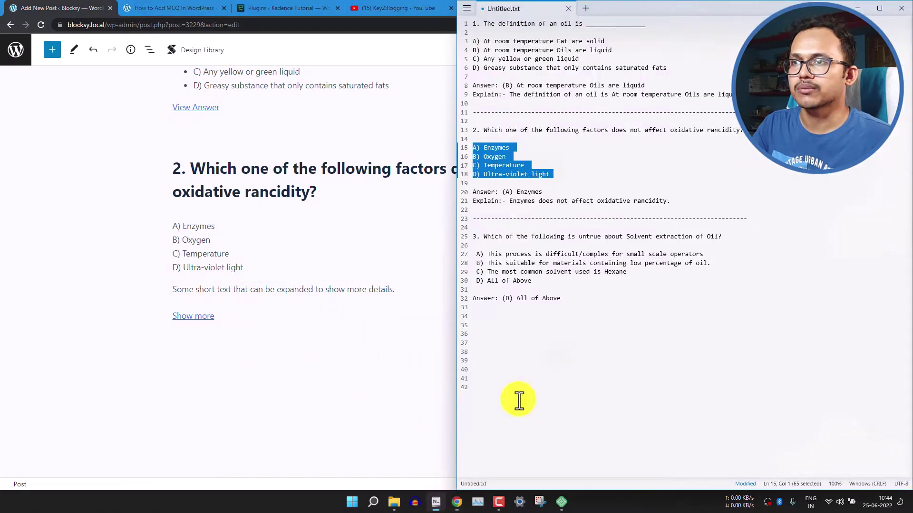
click(474, 193)
drag(474, 193, 673, 205)
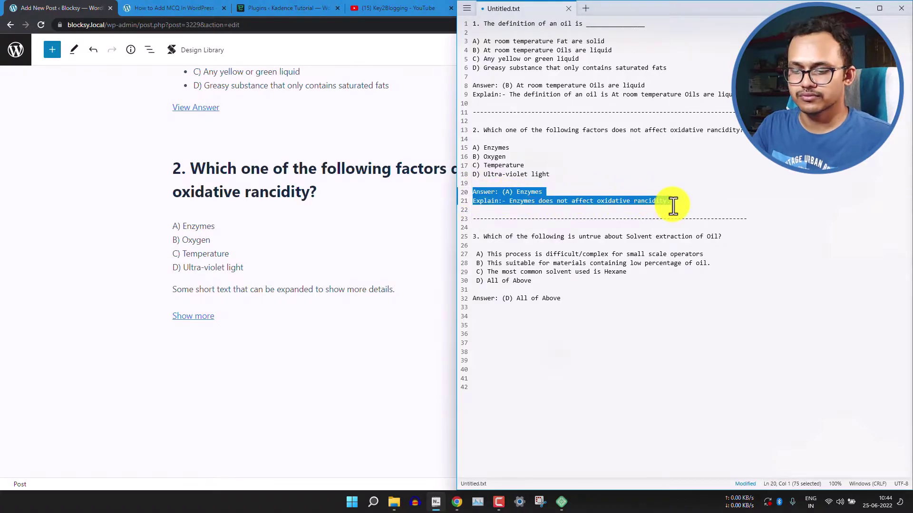
Replace the expand block's placeholder hidden text with answer (A) Enzymes and its explanation
click(212, 292)
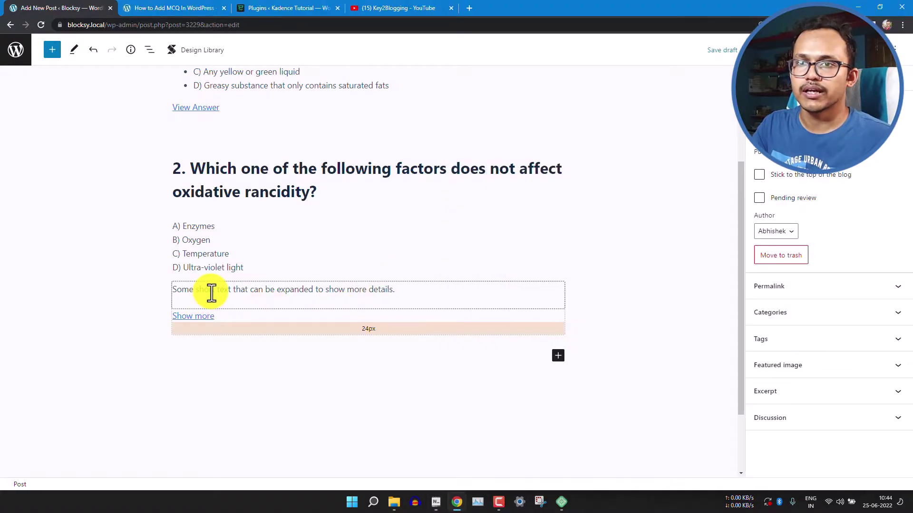
triple_click(212, 292)
triple_click(202, 358)
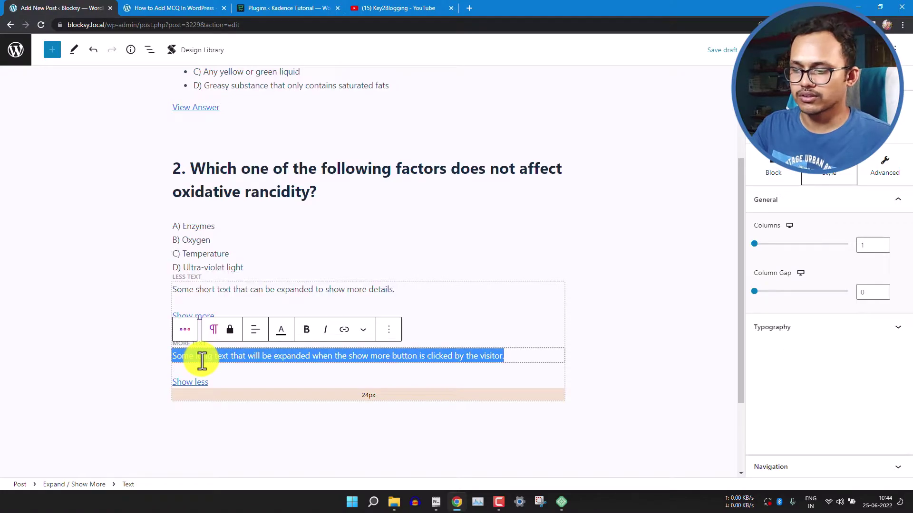
key(BackSpace)
key(ctrl+v)
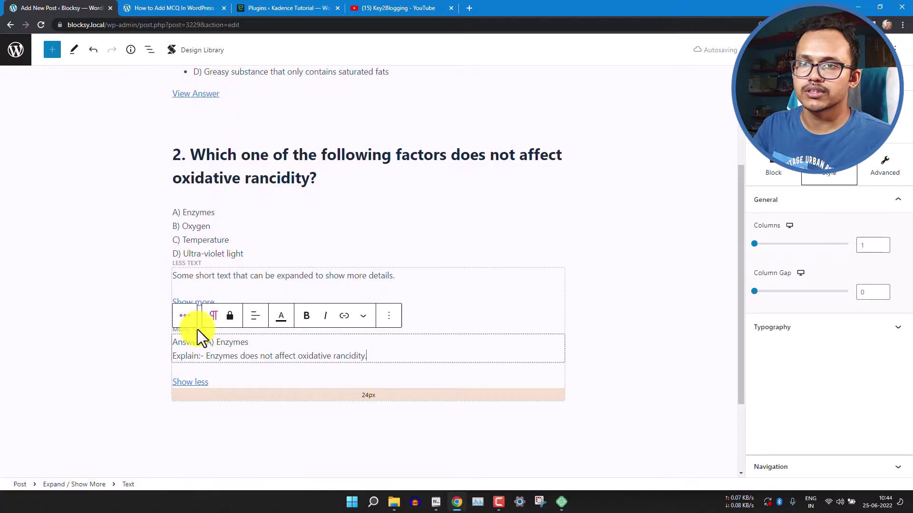
click(145, 335)
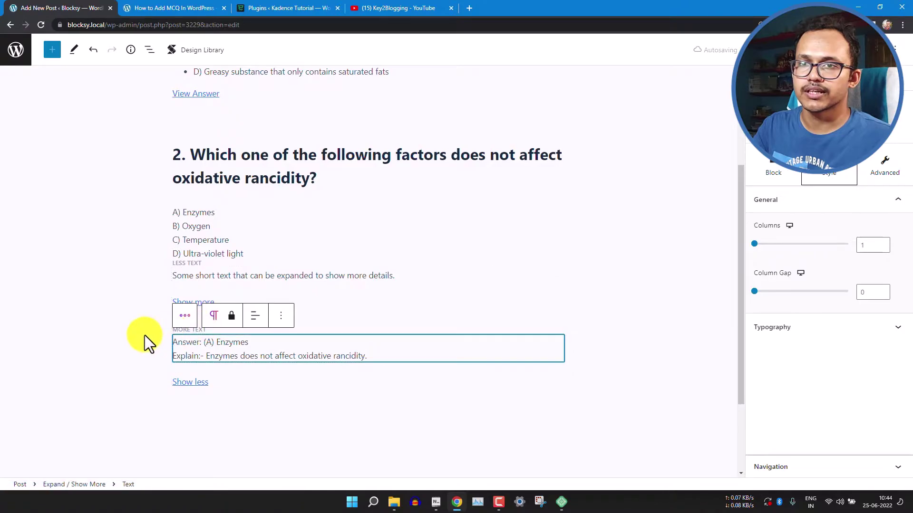
Change question 2's Show more link text to 'View Answer'
click(206, 302)
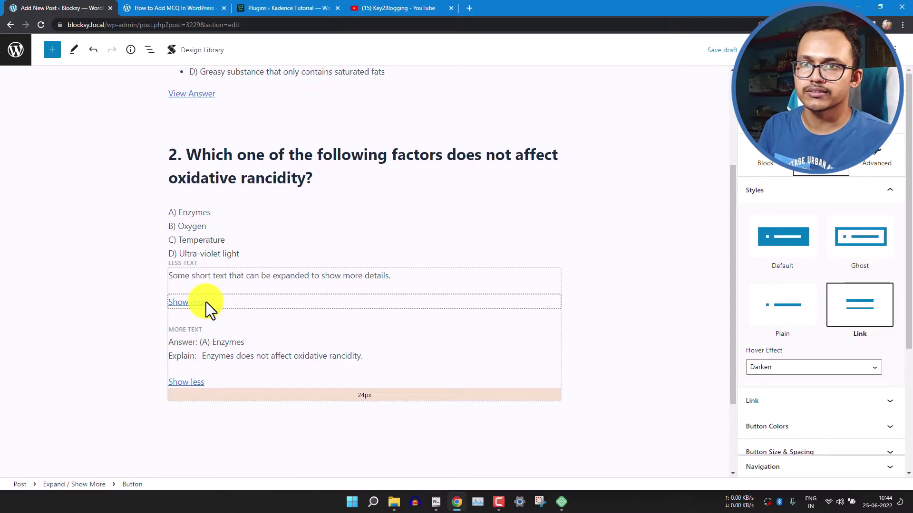
key(ctrl+a)
key(BackSpace)
text(View)
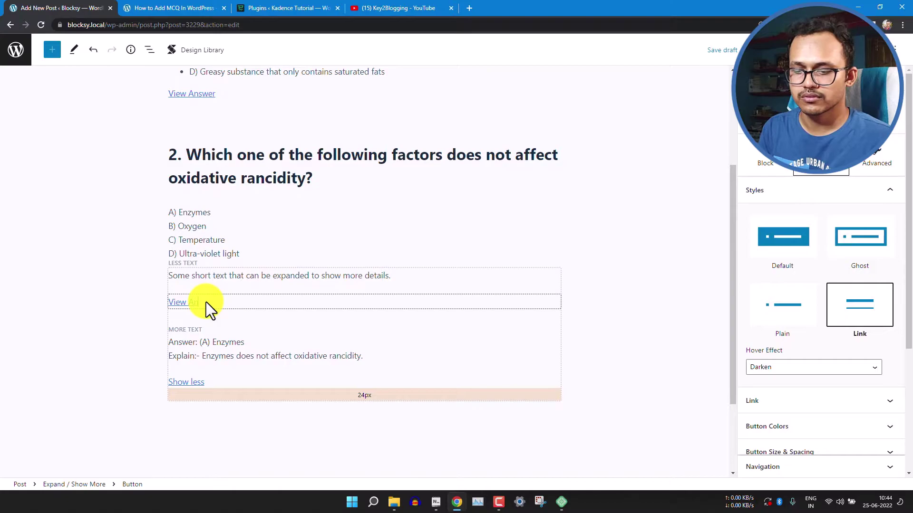
text( Answer)
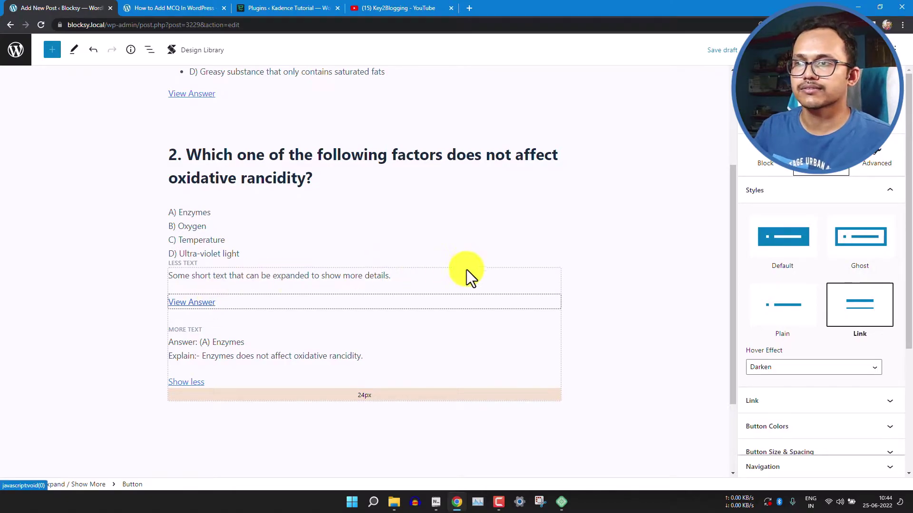
click(629, 256)
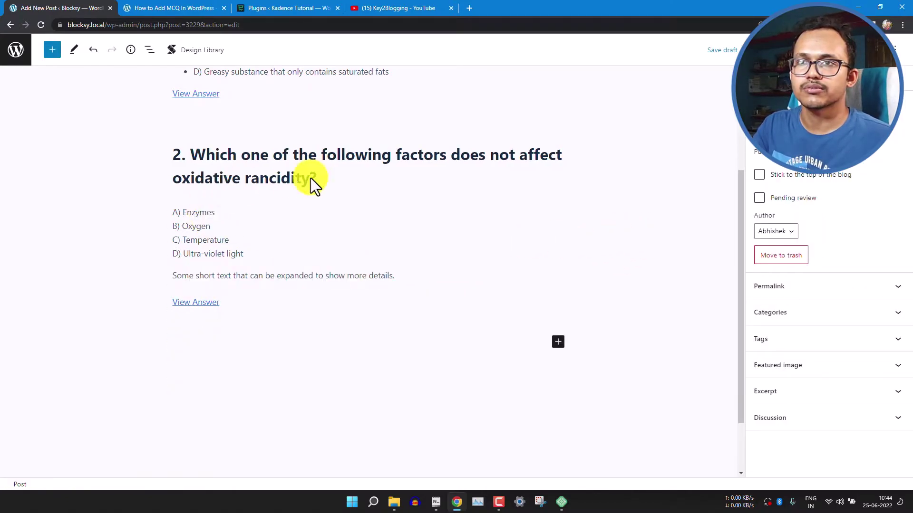
scroll(285, 153, up, 2)
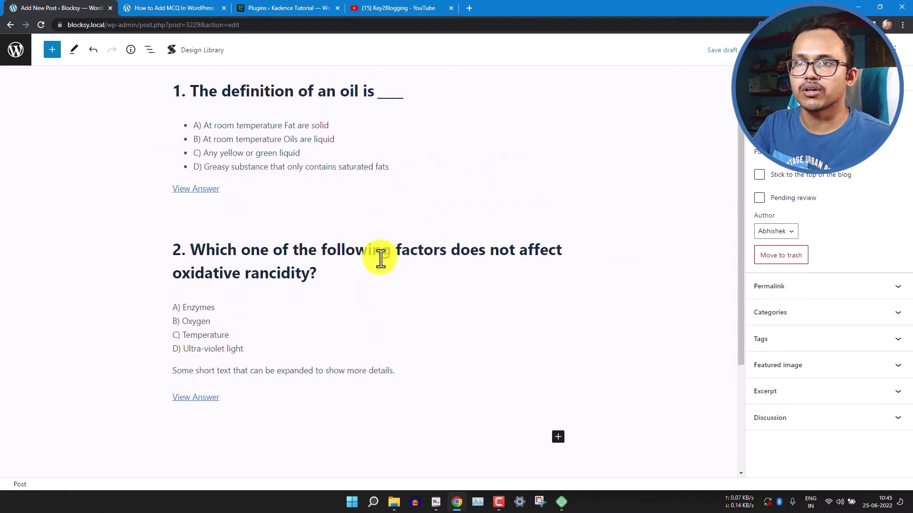
Copy question 2's heading, options and answer block together
click(271, 251)
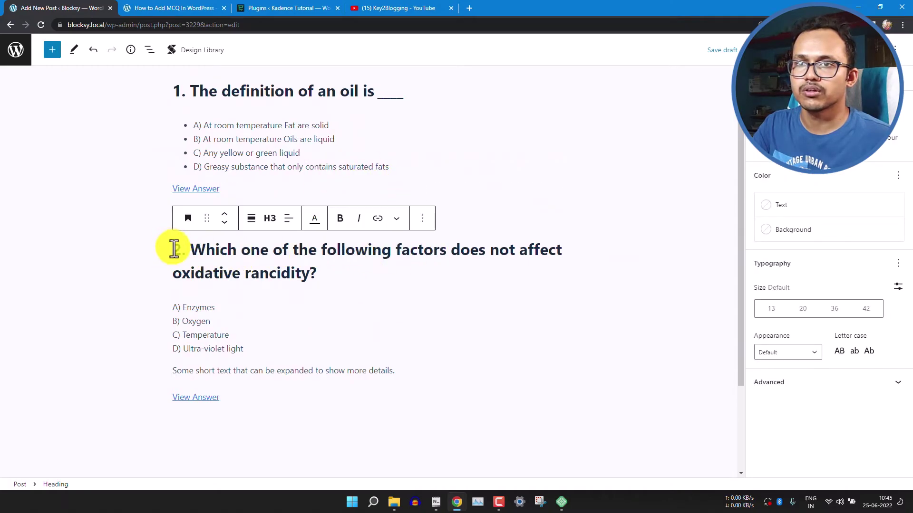
drag(173, 249, 280, 399)
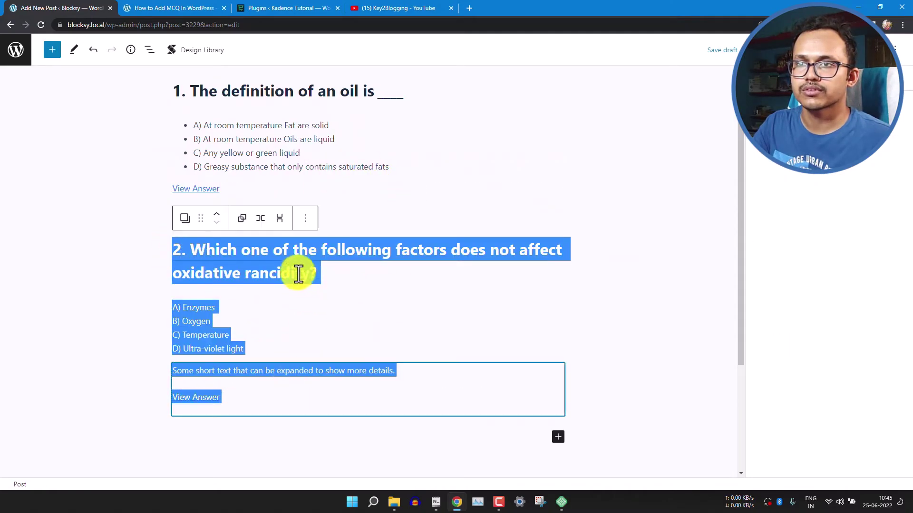
click(305, 218)
click(319, 271)
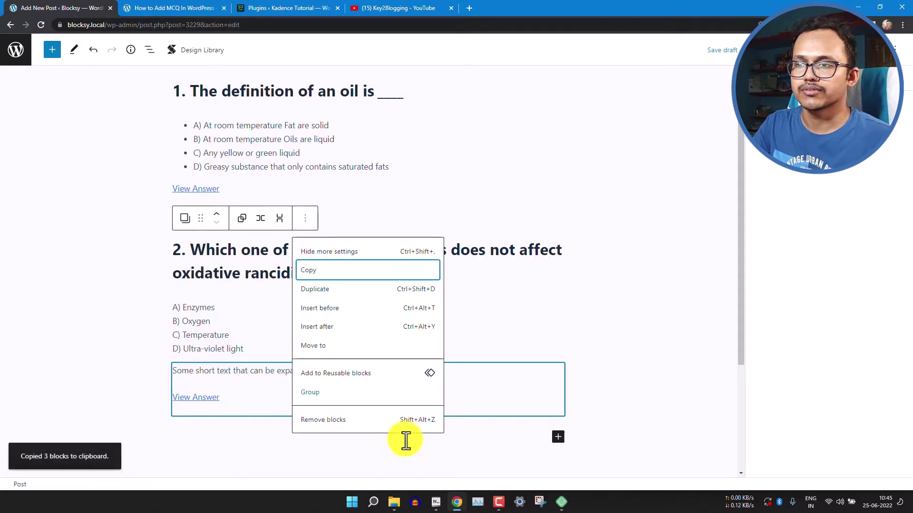
Paste a duplicate of question 2 directly below the original
click(509, 441)
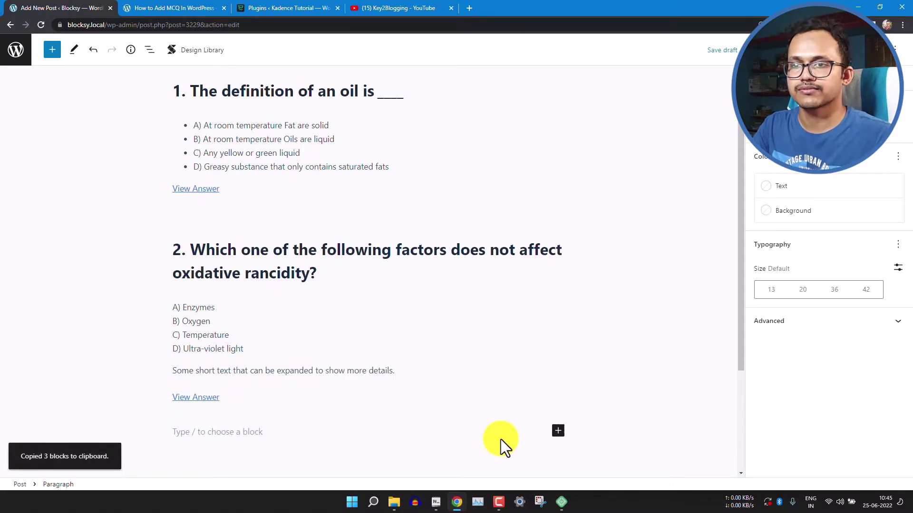
key(BackSpace)
click(643, 217)
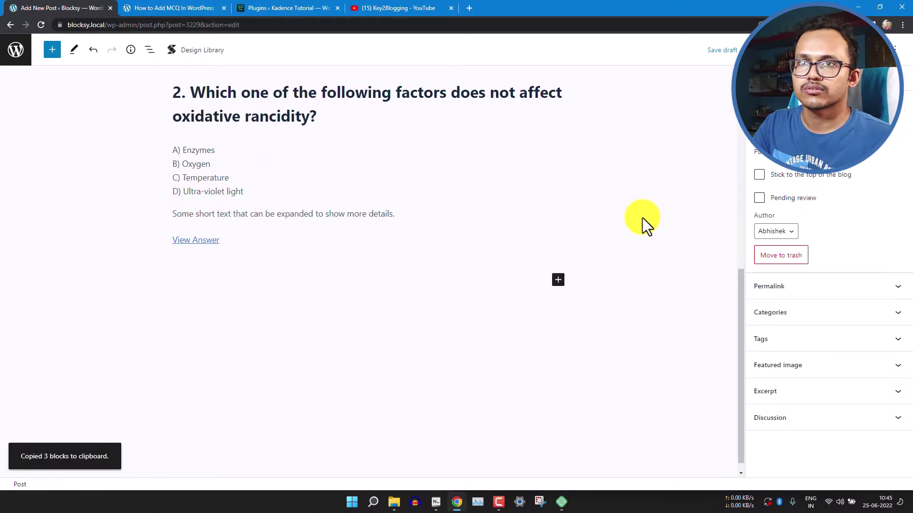
key(ctrl+v)
scroll(311, 262, up, 4)
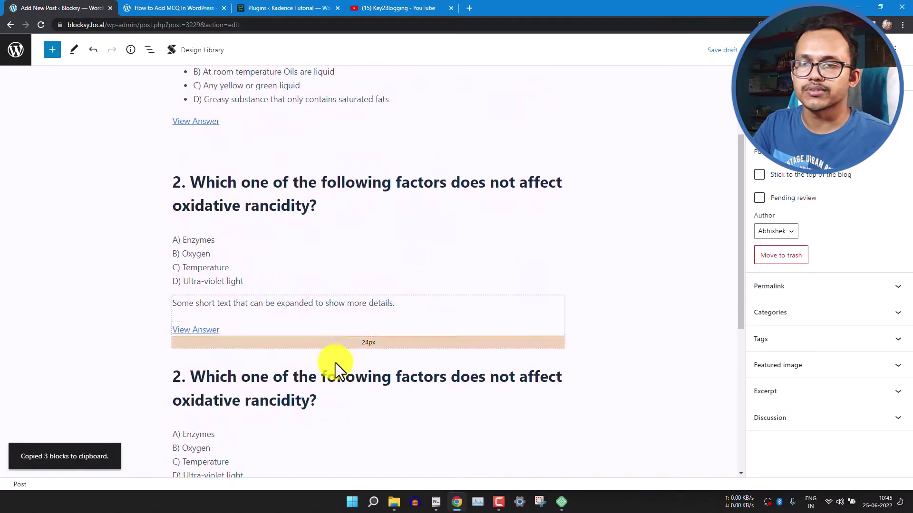
scroll(336, 363, down, 2)
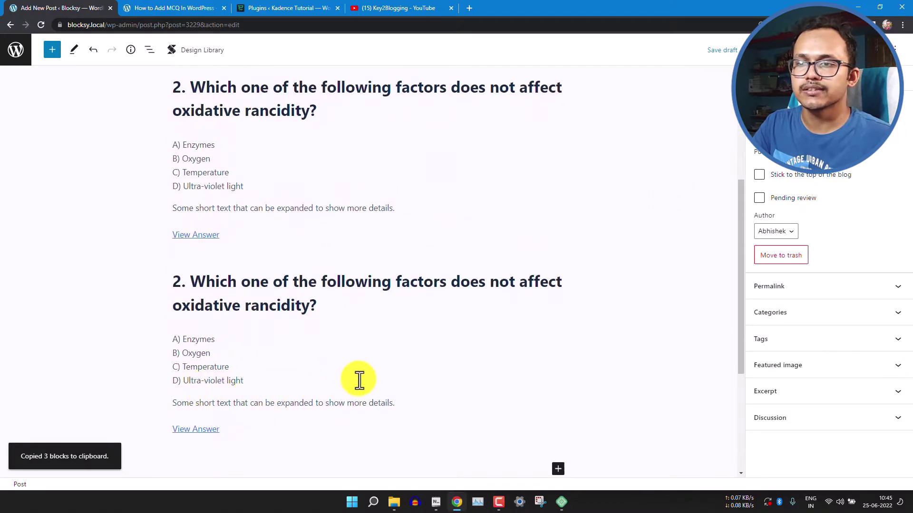
scroll(359, 379, down, 2)
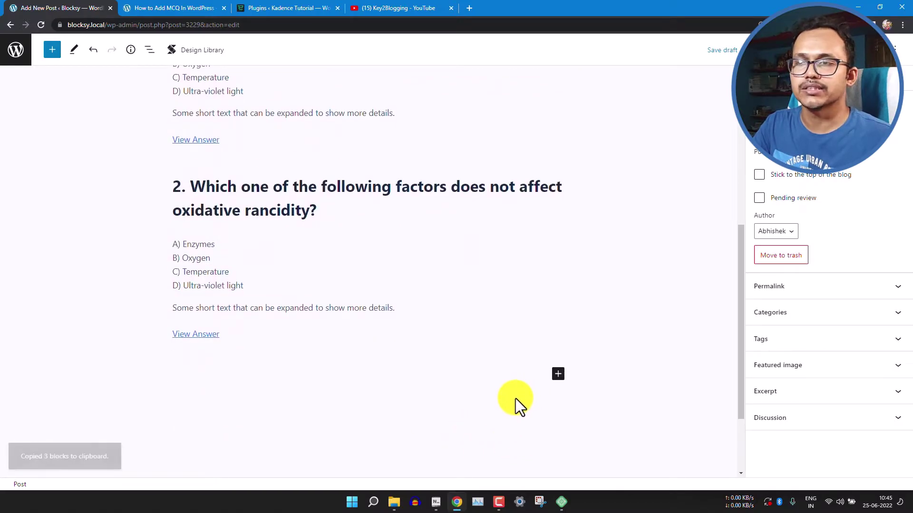
click(559, 375)
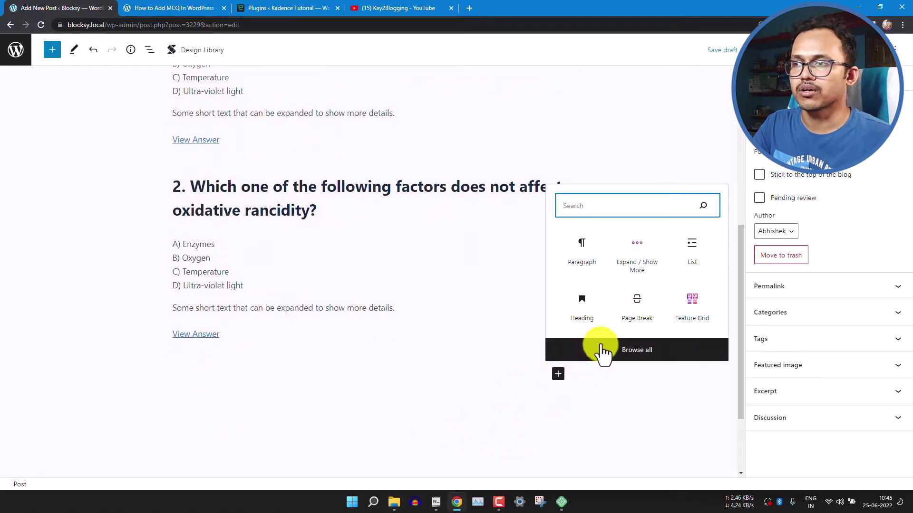
Insert a page break and paste a question copy below it, renumbered 4
click(643, 312)
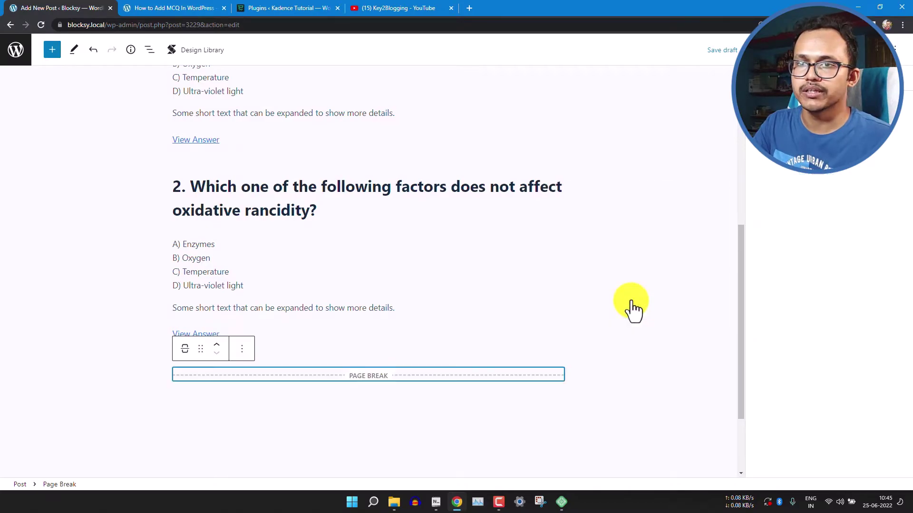
click(299, 399)
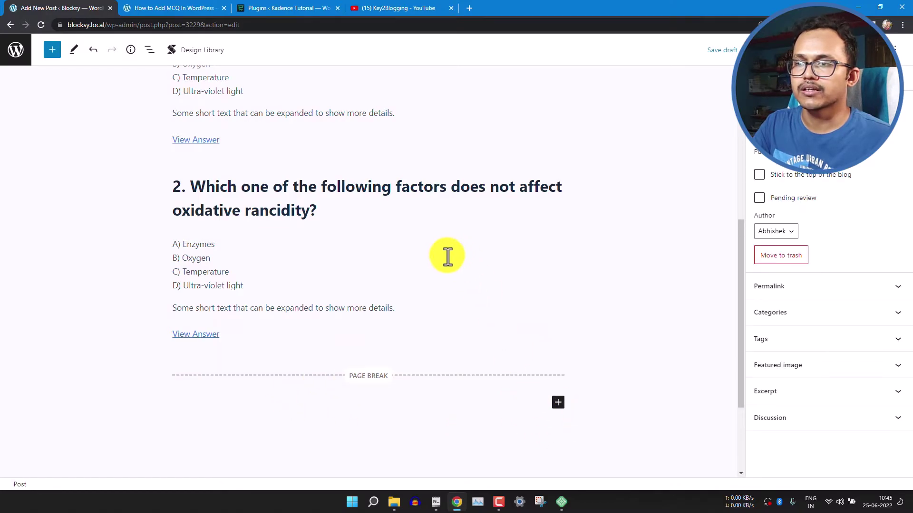
click(558, 403)
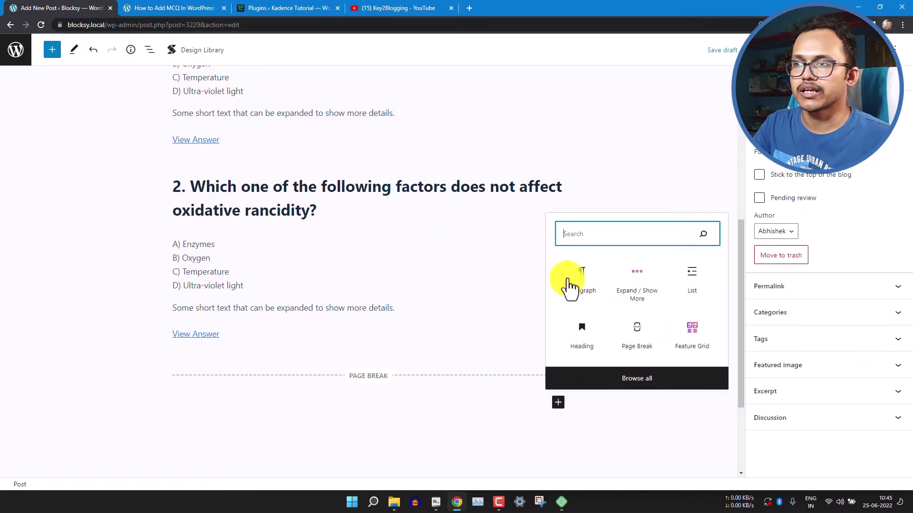
click(571, 286)
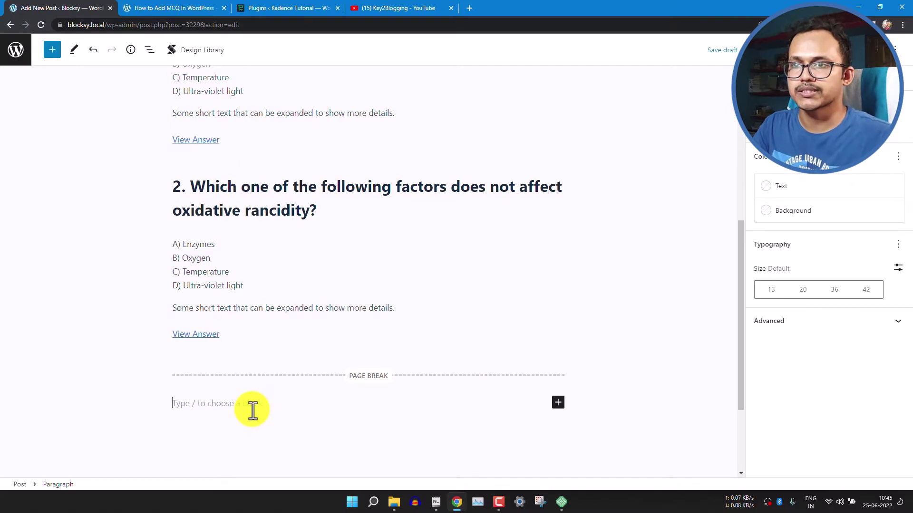
key(BackSpace)
key(BackSpace)
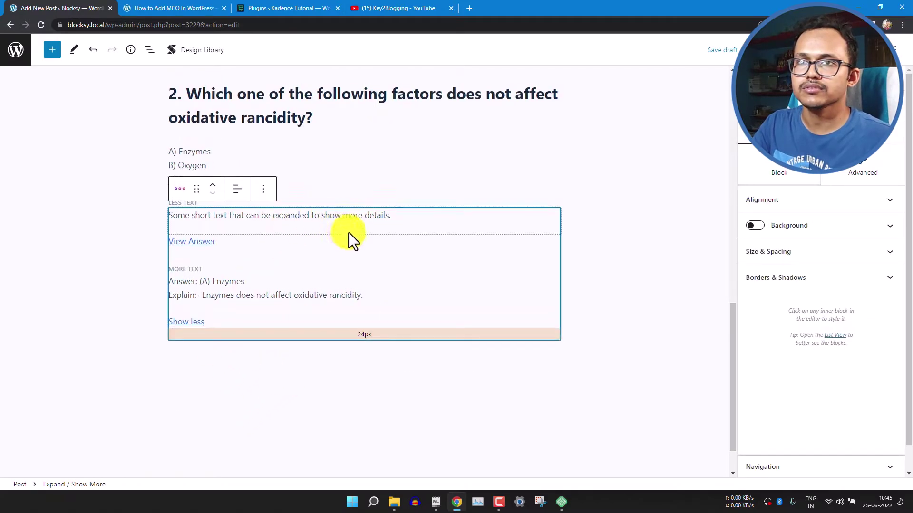
scroll(349, 233, up, 2)
click(175, 189)
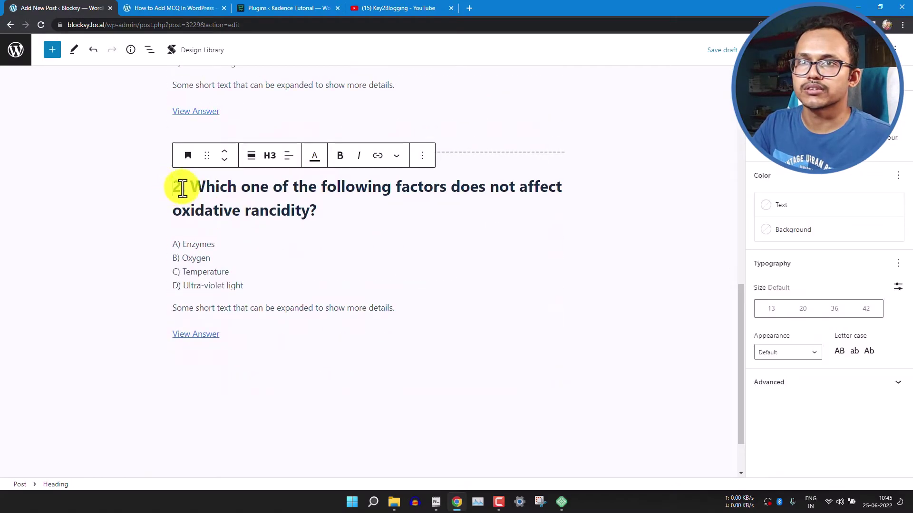
key(Delete)
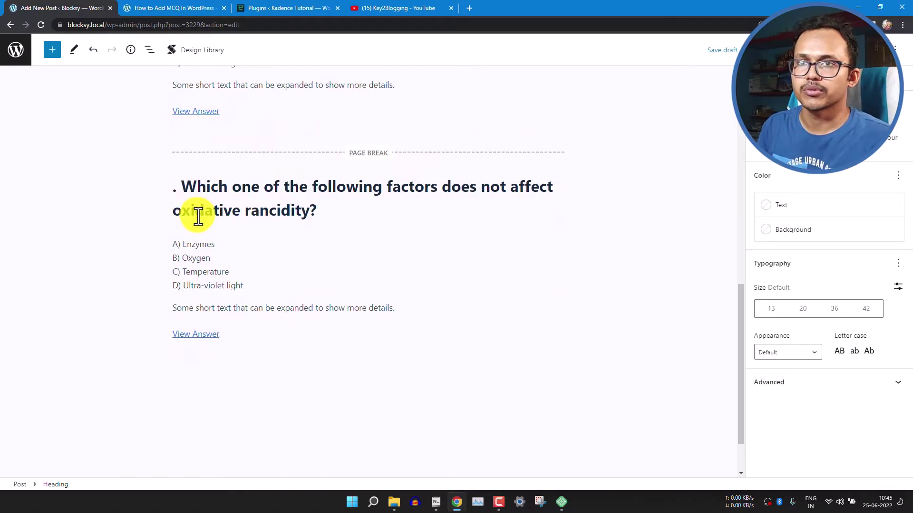
text(4)
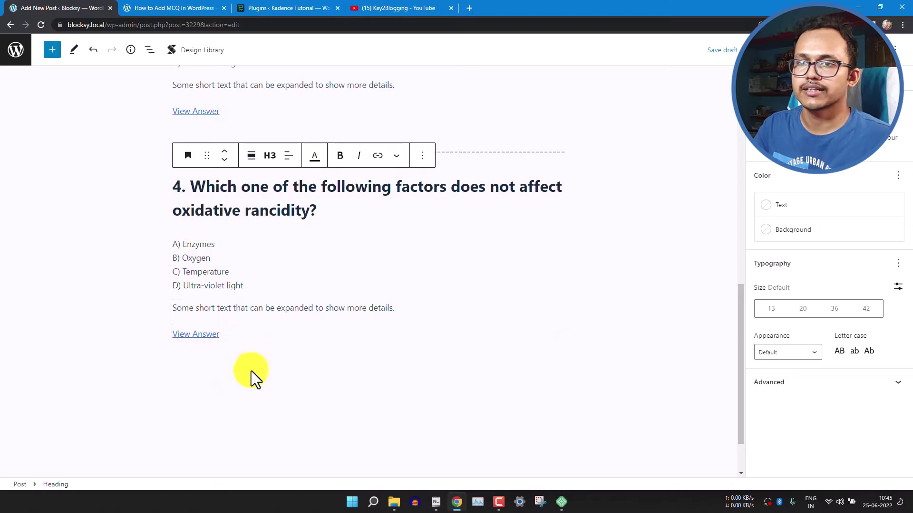
click(252, 373)
Paste another question copy renumbered 5 and publish the post
click(558, 377)
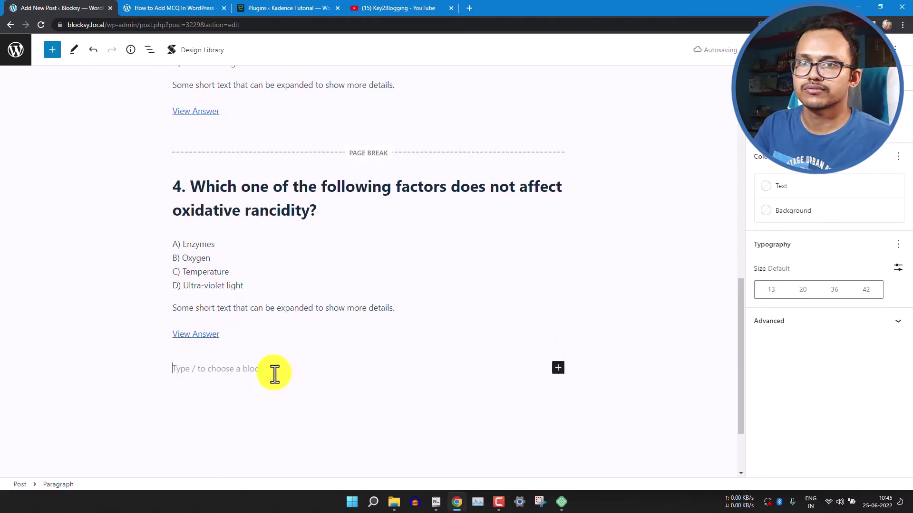
key(ctrl+v)
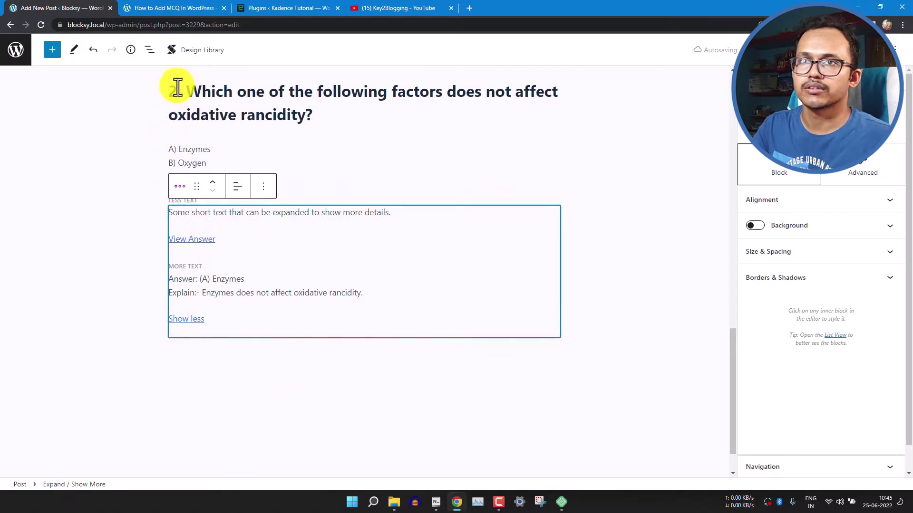
click(177, 90)
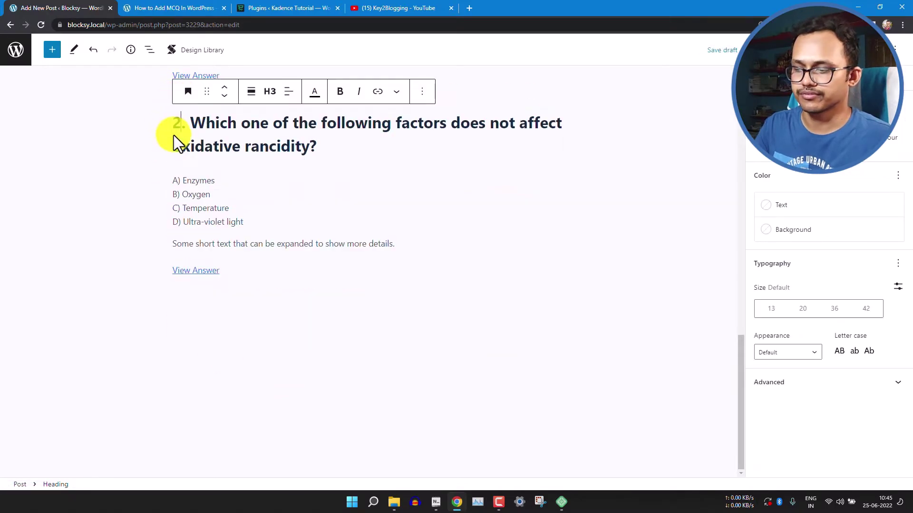
key(BackSpace)
text(5)
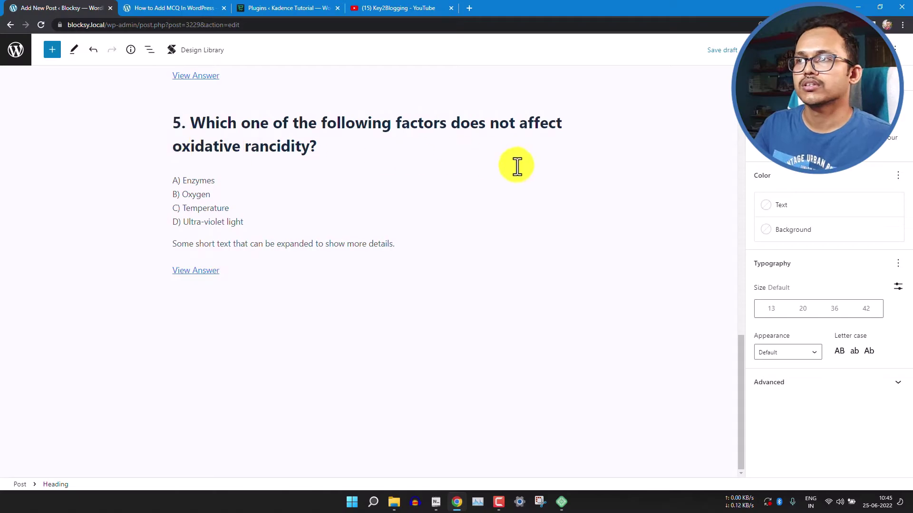
click(714, 105)
click(799, 49)
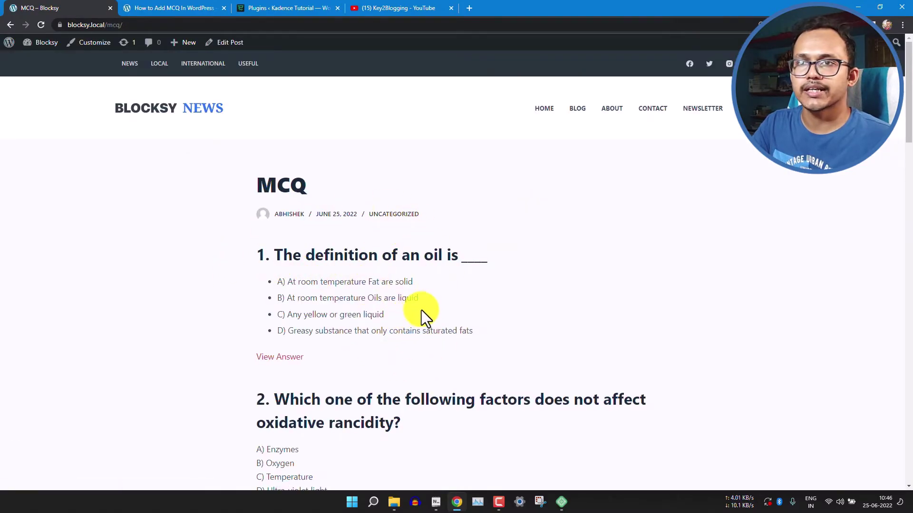
Test question 1's View Answer toggle on the live post, then view Kadence Tutorial's active plugins
scroll(383, 337, down, 2)
click(295, 261)
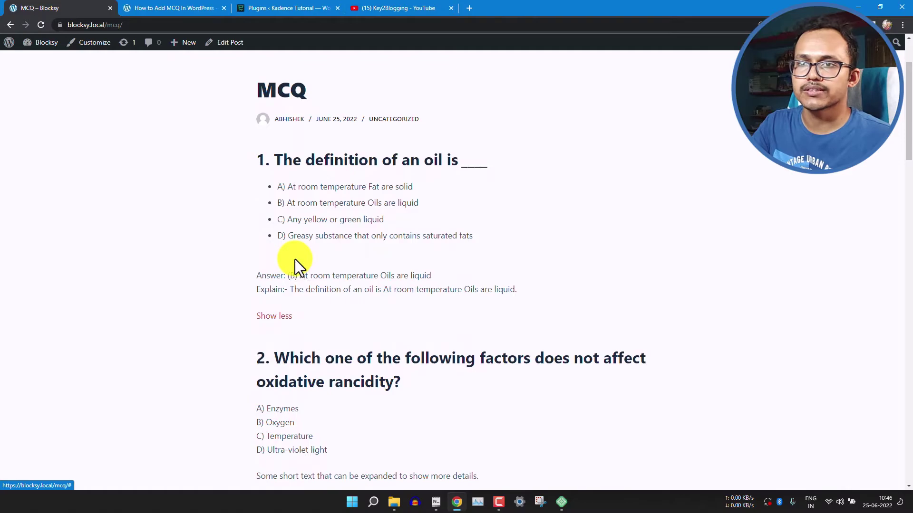
click(284, 317)
scroll(441, 290, down, 8)
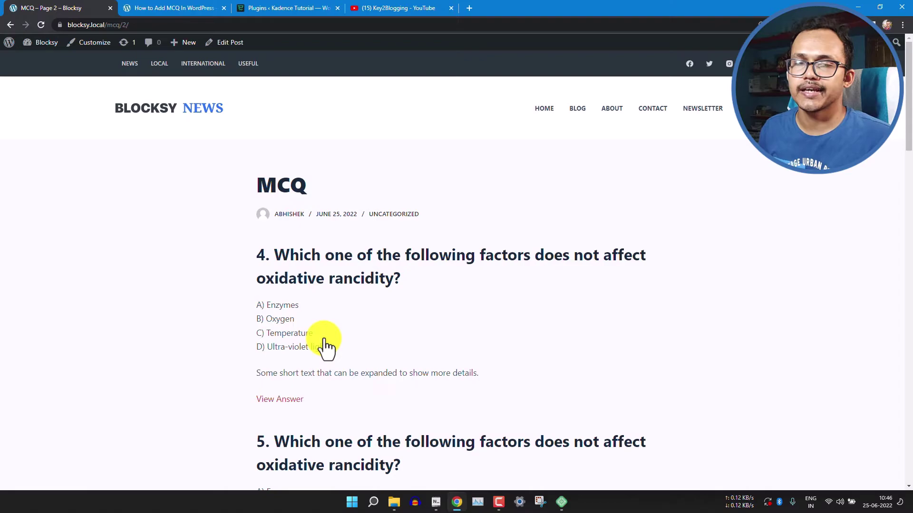
scroll(330, 333, down, 7)
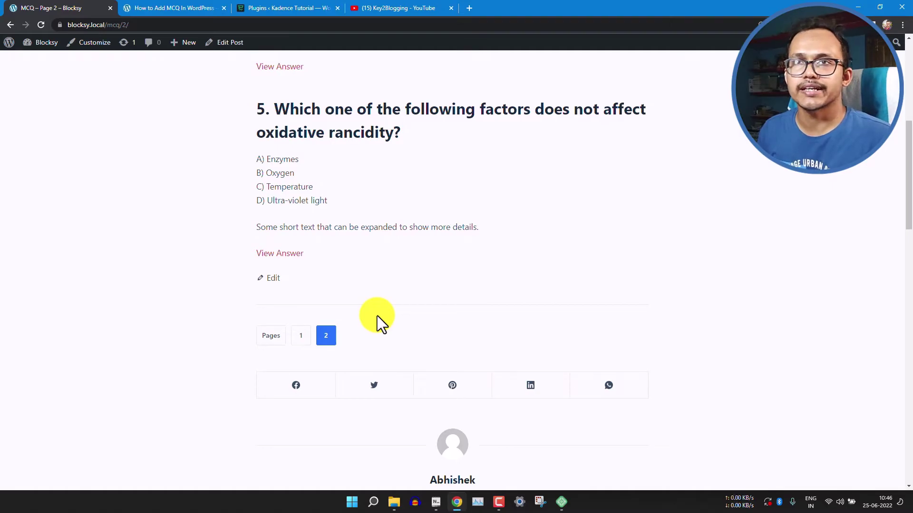
click(292, 7)
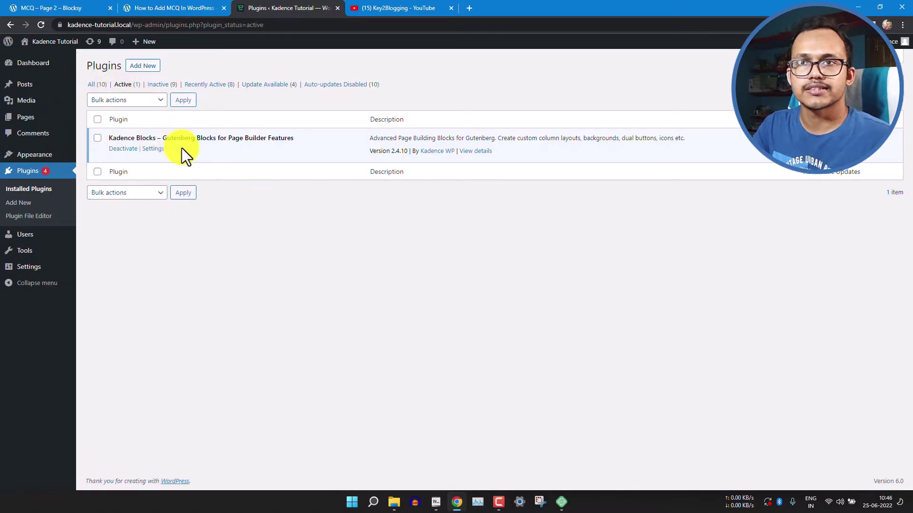
Create a new post on the Kadence Tutorial site with one empty paragraph block
mouse_move(38, 86)
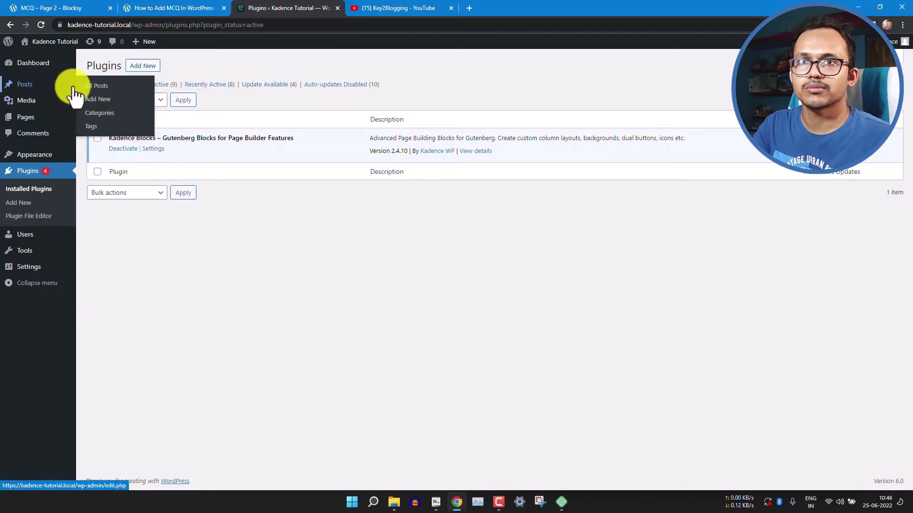
click(103, 101)
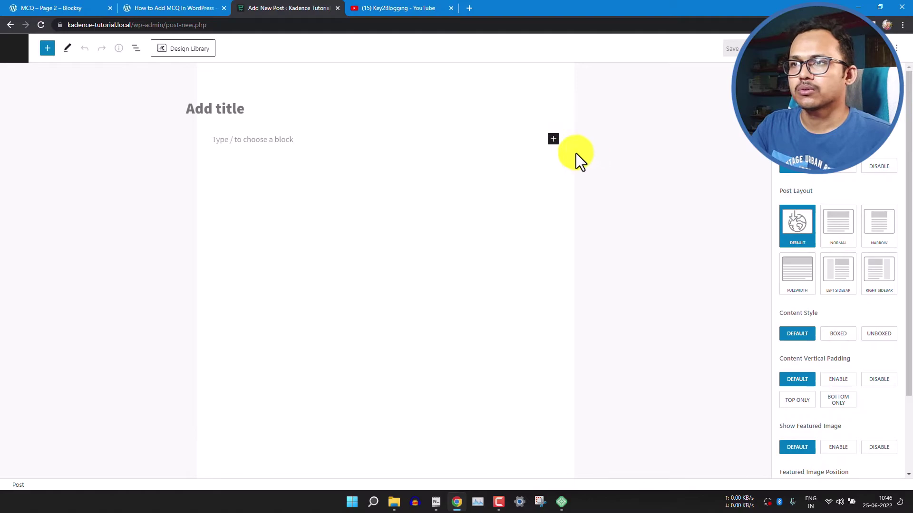
click(553, 139)
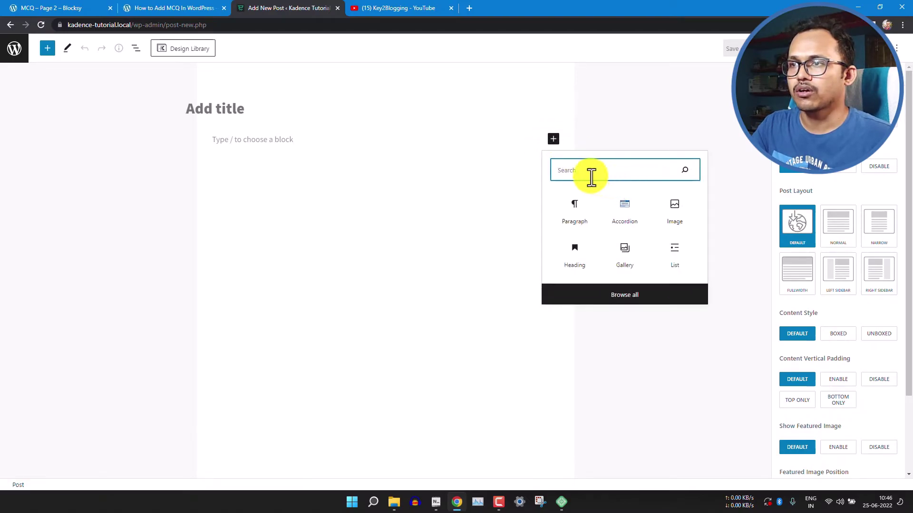
click(575, 211)
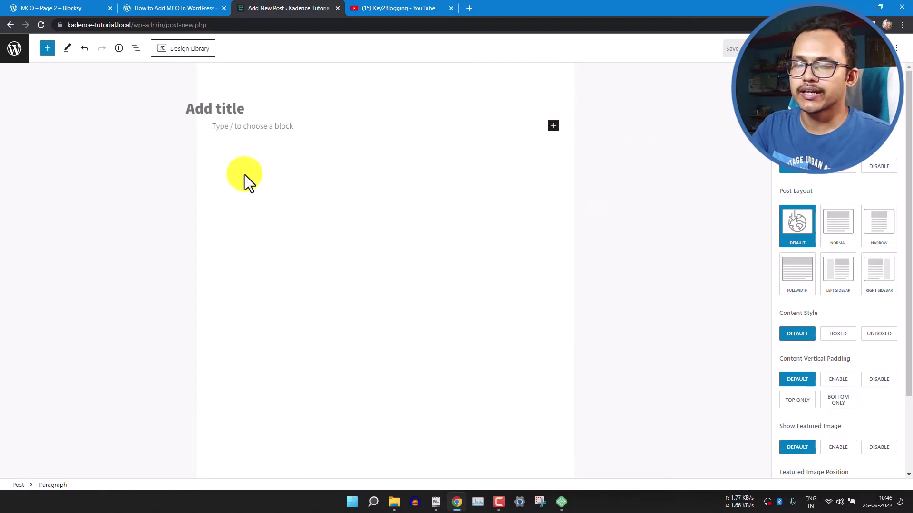
click(436, 502)
Paste question 1 and its four options from the notes into the paragraph
click(484, 50)
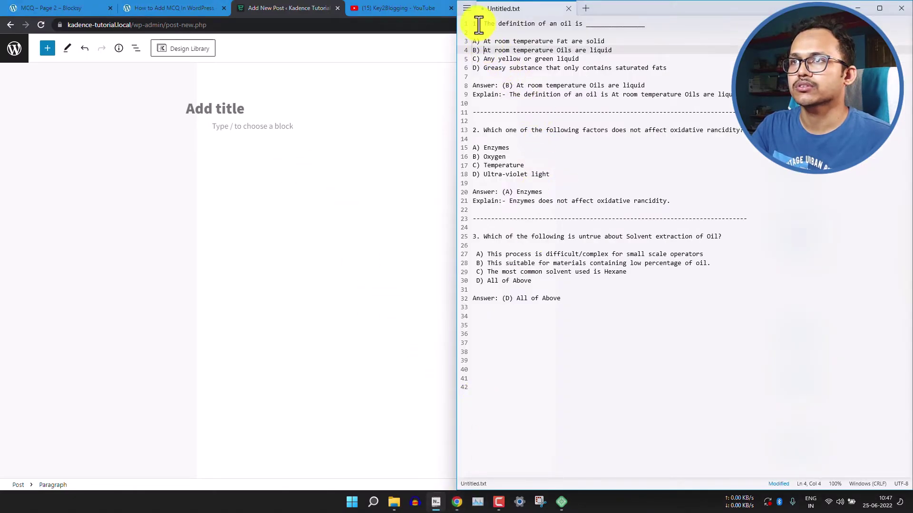
drag(472, 23, 685, 68)
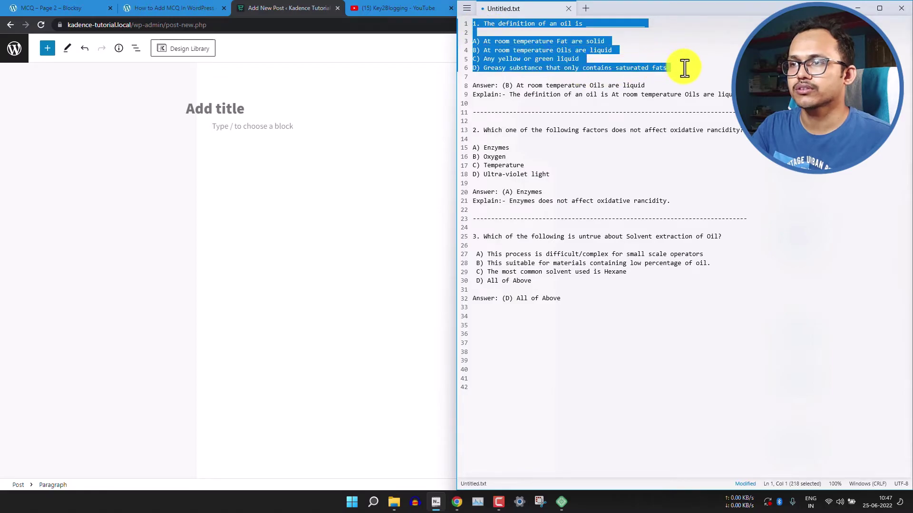
click(229, 127)
text(1. The definition of an oil is ____  A) At room temperature Fat are solid B) At room temperature Oils are liquid C) Any yellow or green liquid D) Greasy substance that only contains saturated fats)
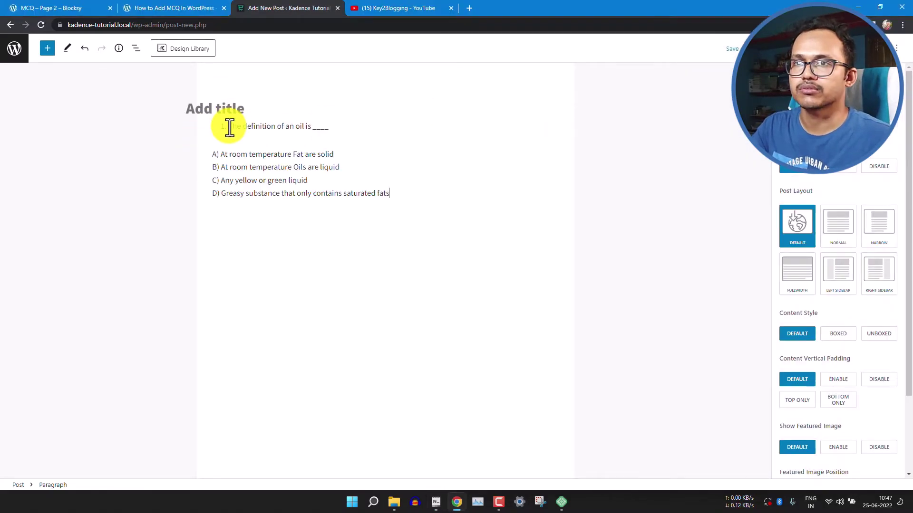
Make the question line an H2 heading prefixed '1. ' and add an empty block after option D
mouse_move(228, 133)
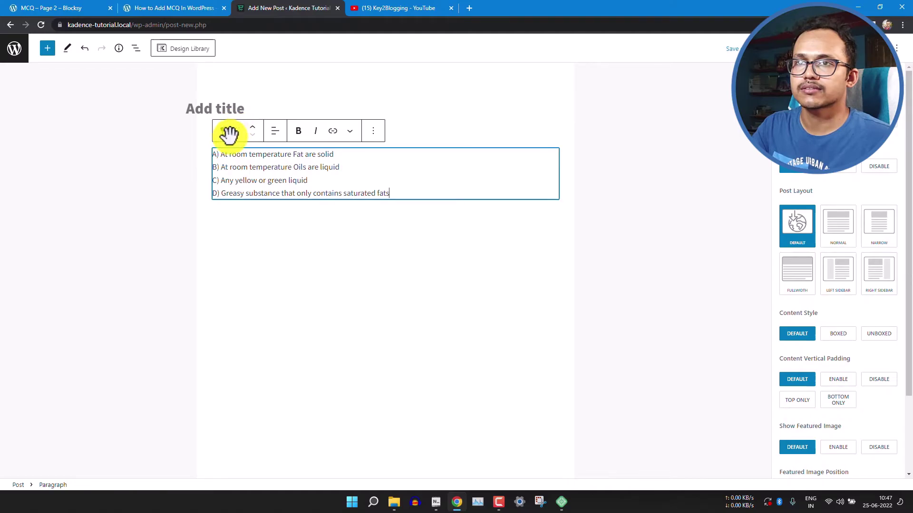
click(397, 124)
click(224, 105)
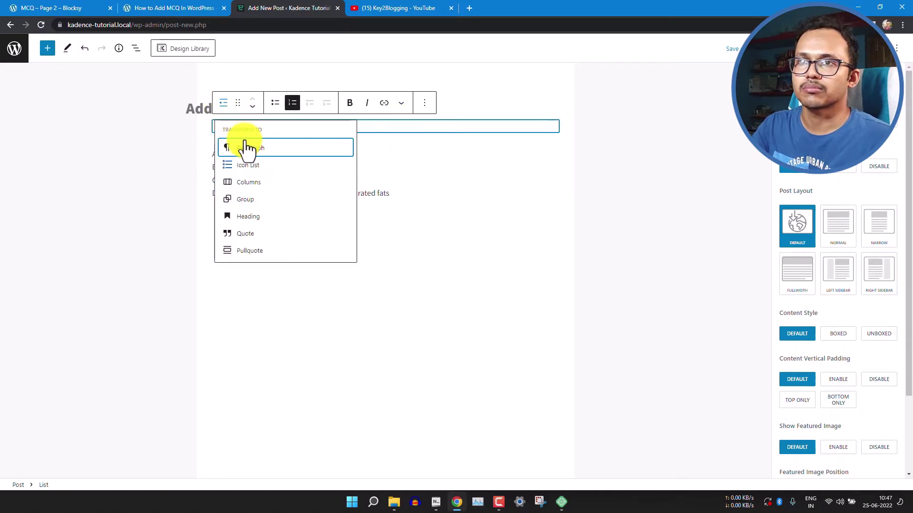
click(249, 216)
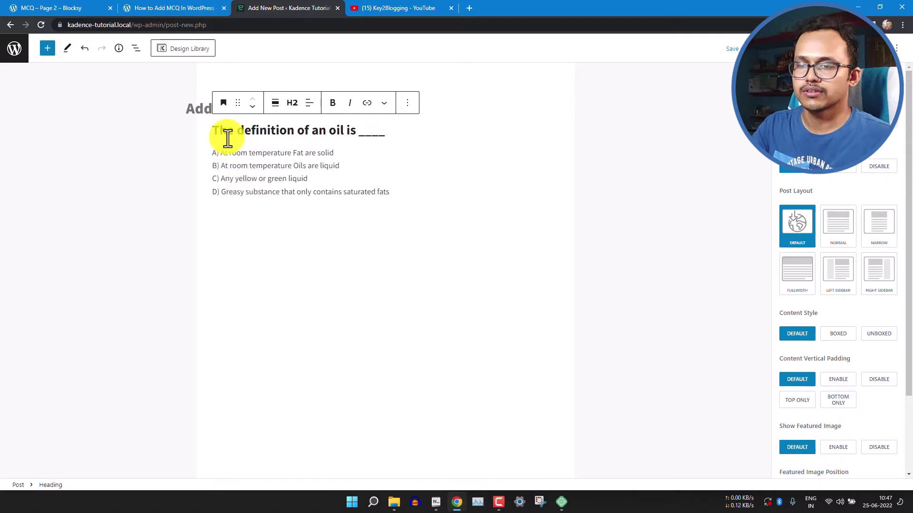
text(1.)
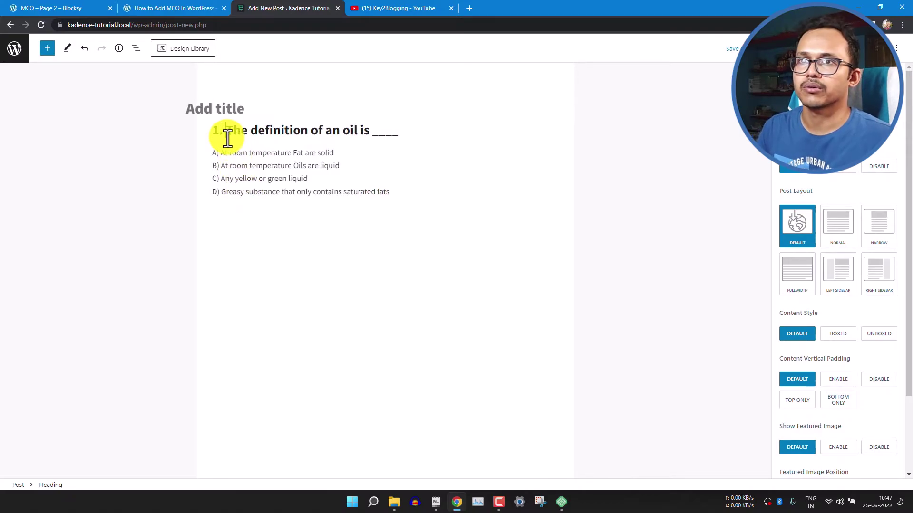
click(406, 194)
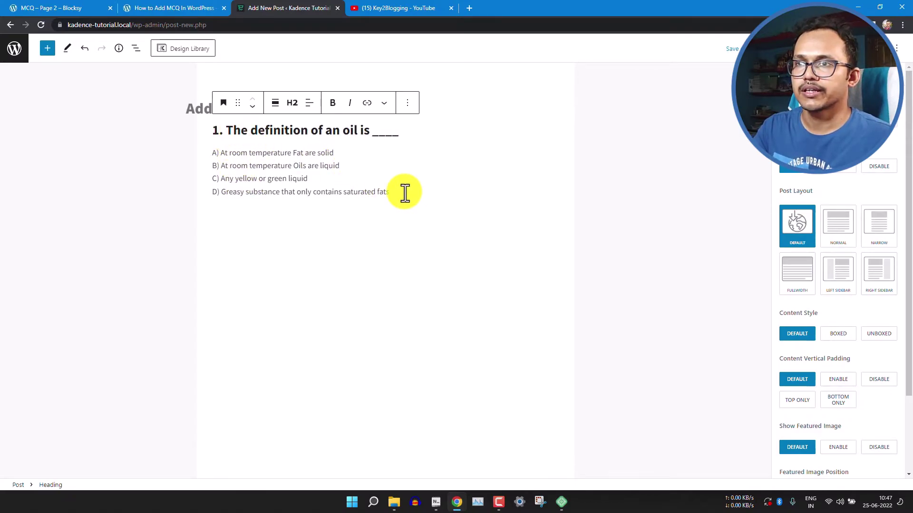
key(Return)
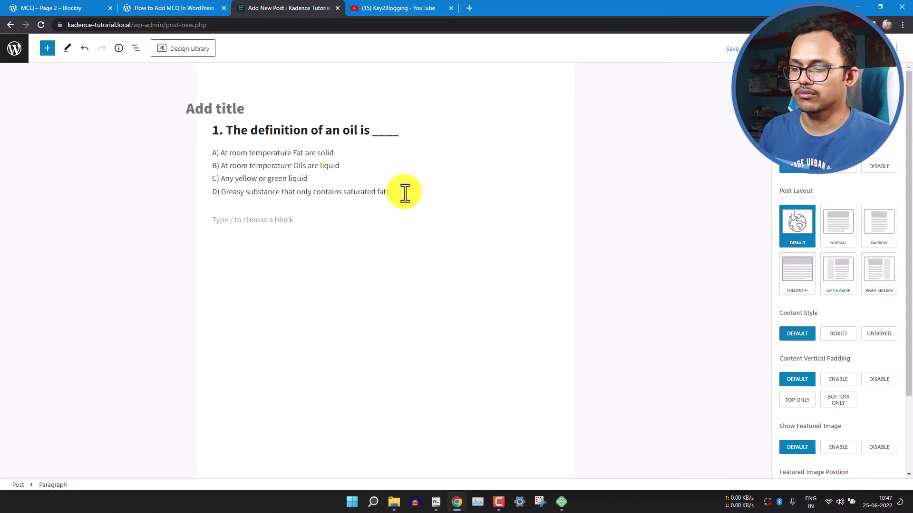
Insert a dark-header Kadence Accordion below the options and remove one of its panes
text(/)
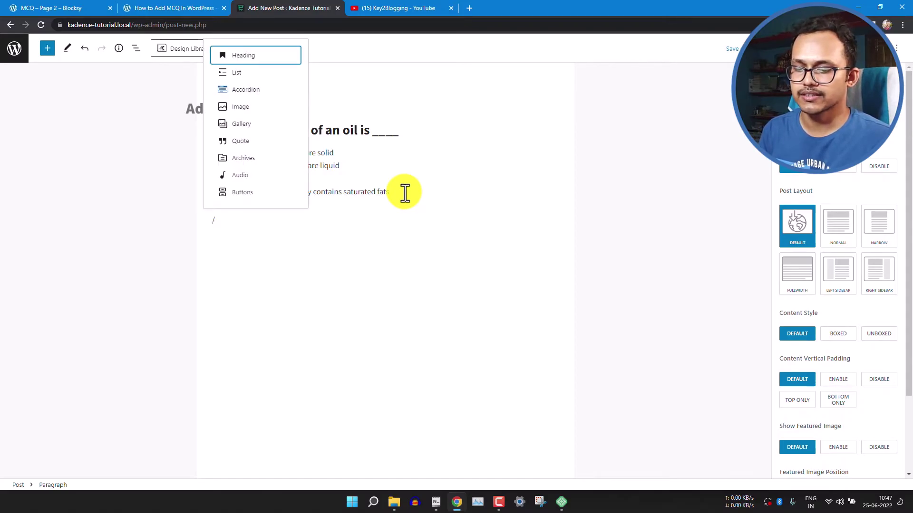
text(ac)
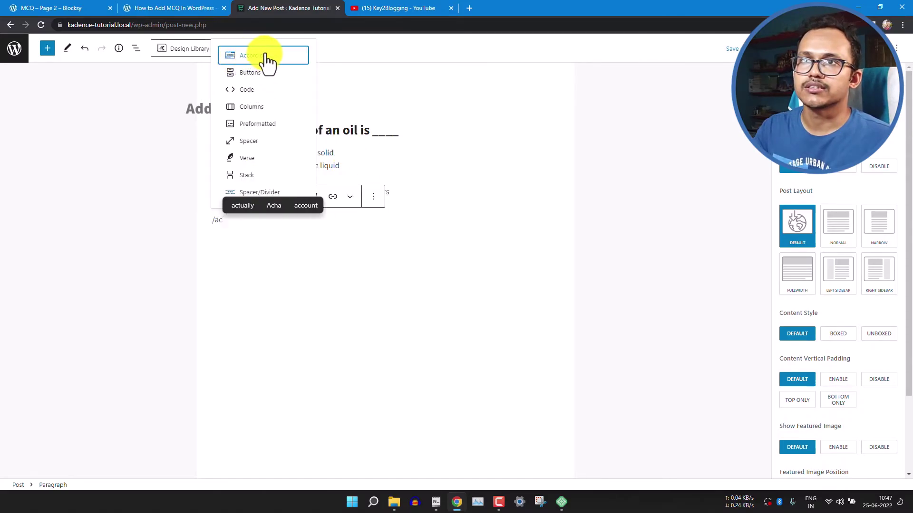
click(266, 57)
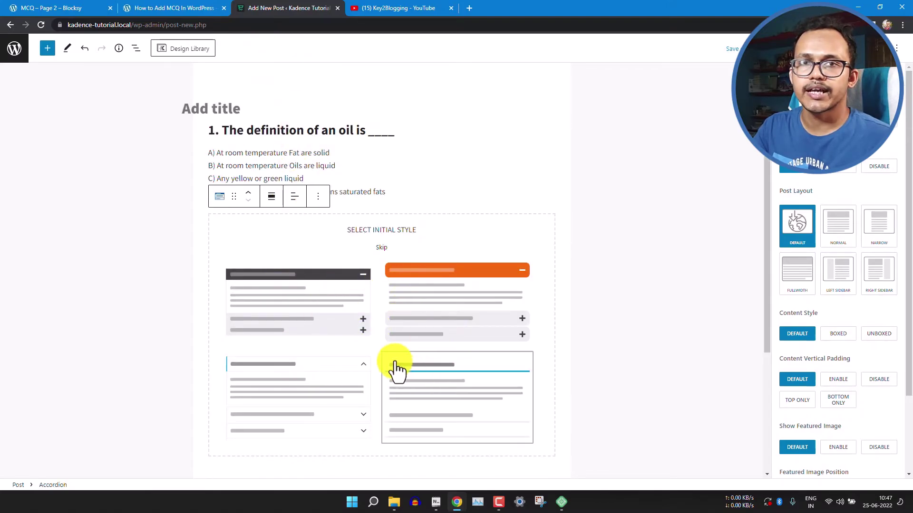
click(318, 304)
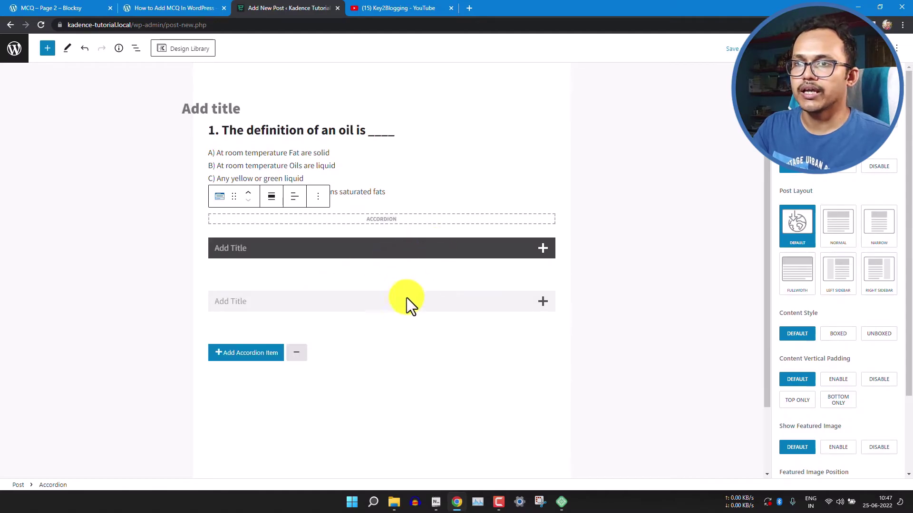
click(426, 265)
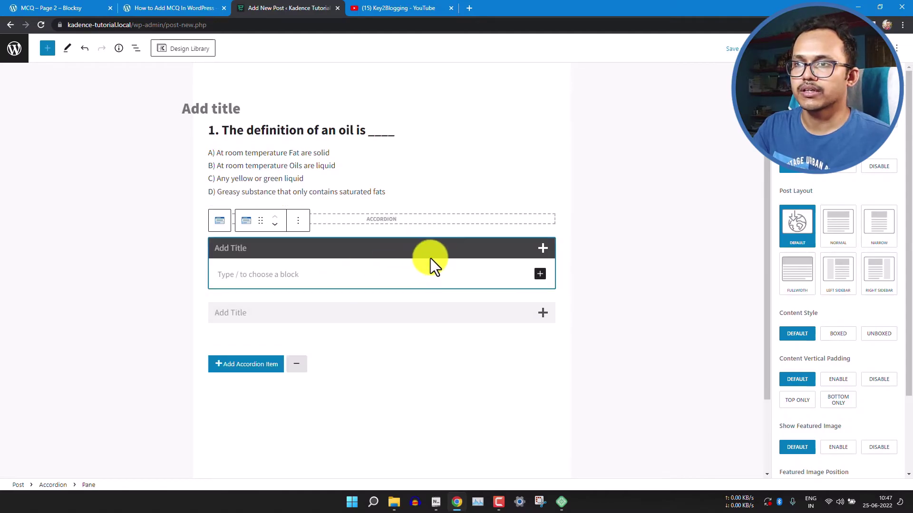
click(301, 220)
click(322, 351)
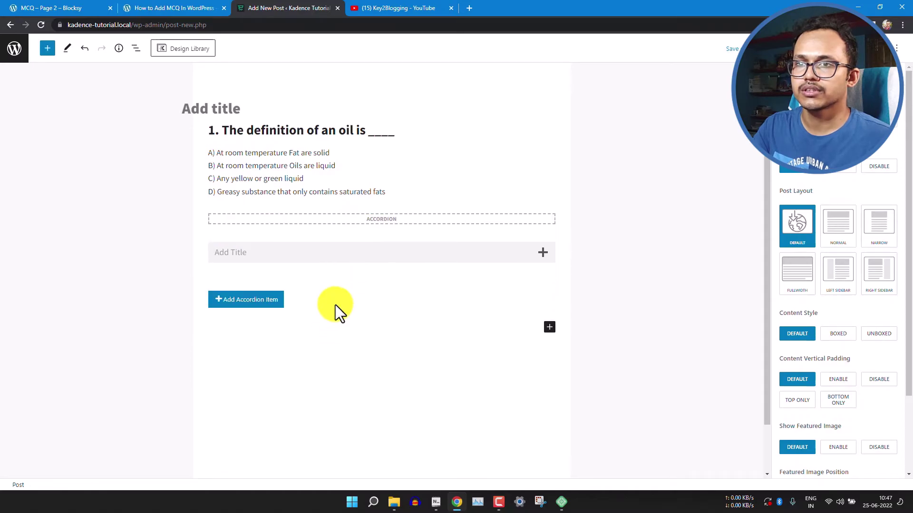
click(236, 251)
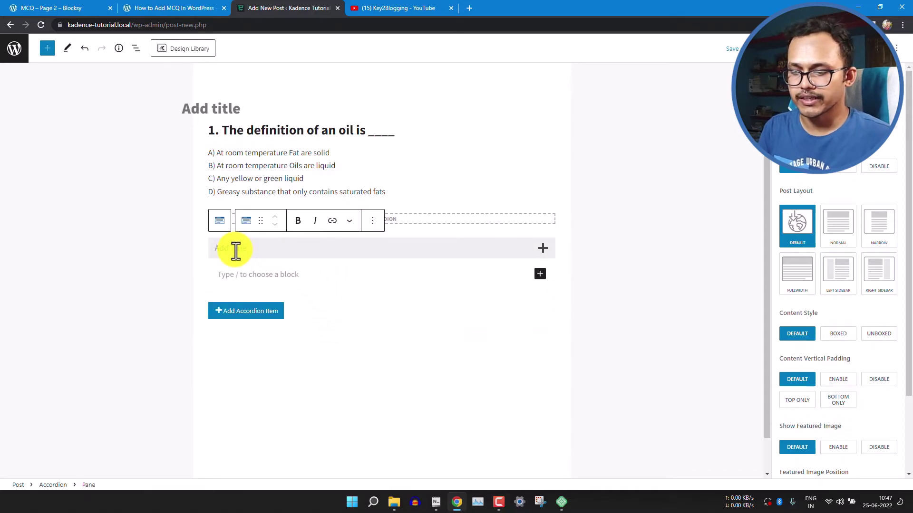
Title the pane 'View Answer' and paste question 1's answer (B) and explanation into it
text(View)
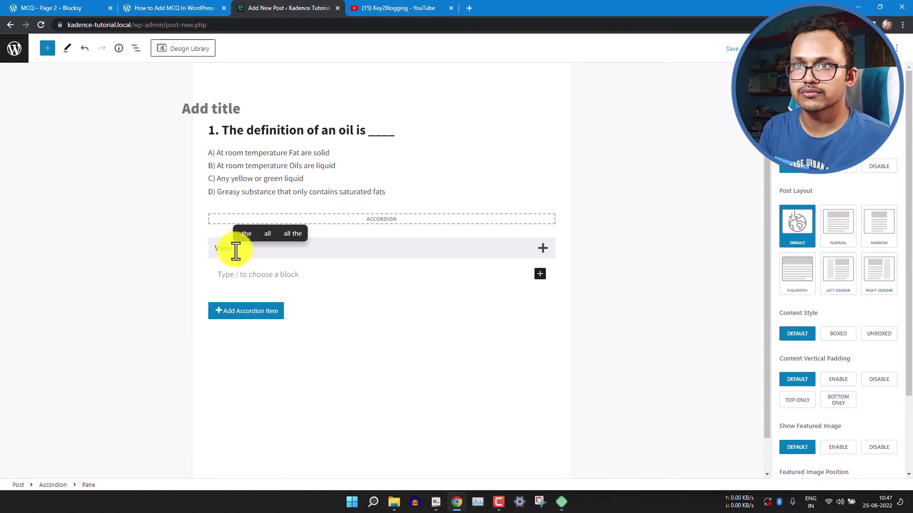
text( Answer)
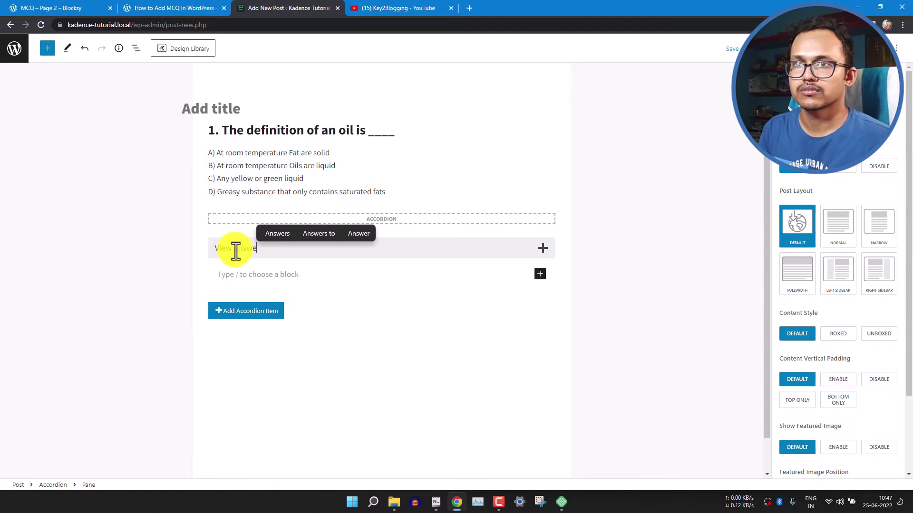
click(436, 502)
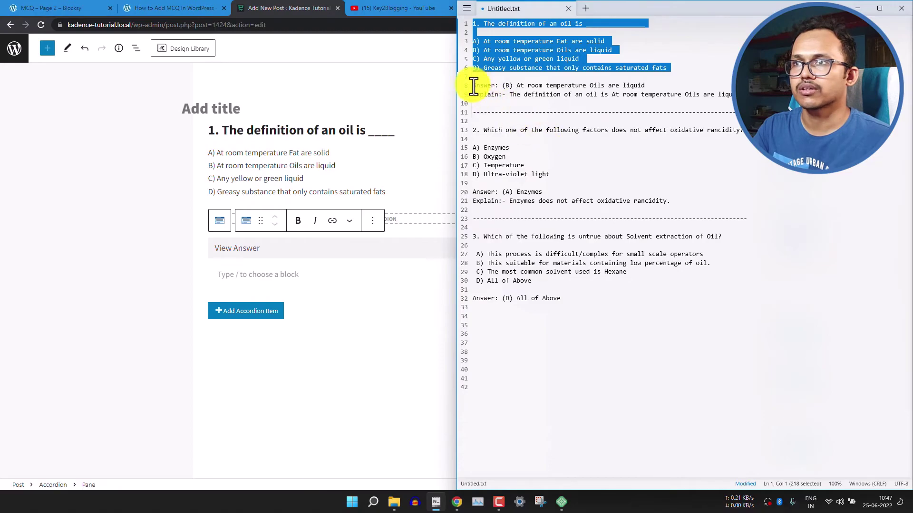
drag(474, 86, 731, 95)
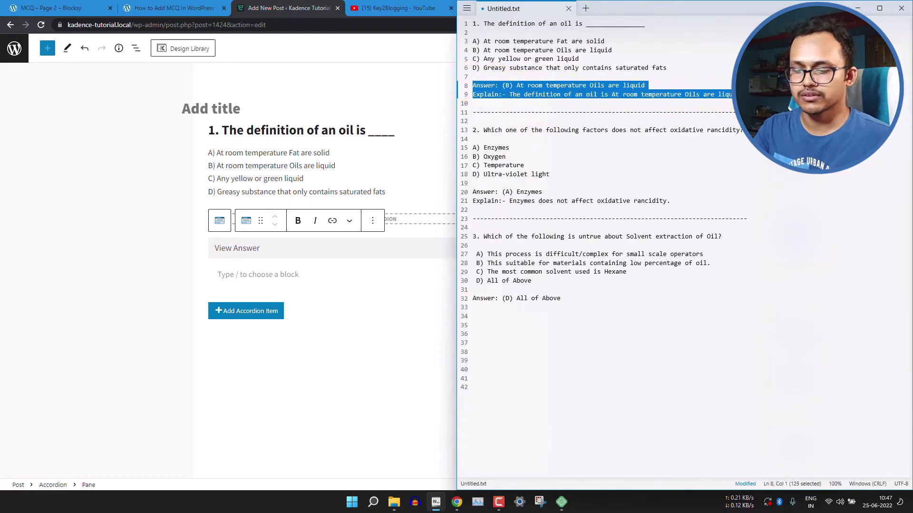
click(248, 276)
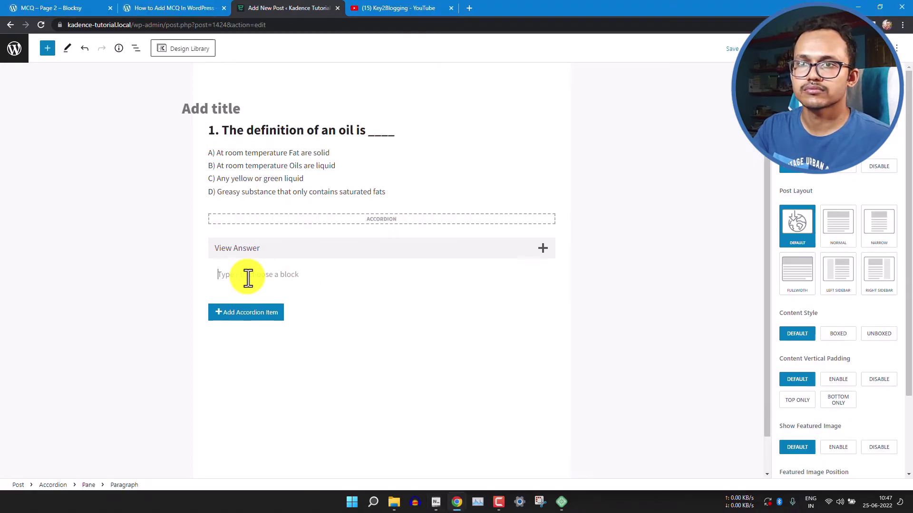
text(Answer: (B) At room temperature Oils are liquid Explain:- The definition of an oil is At room temperature Oils are liquid.)
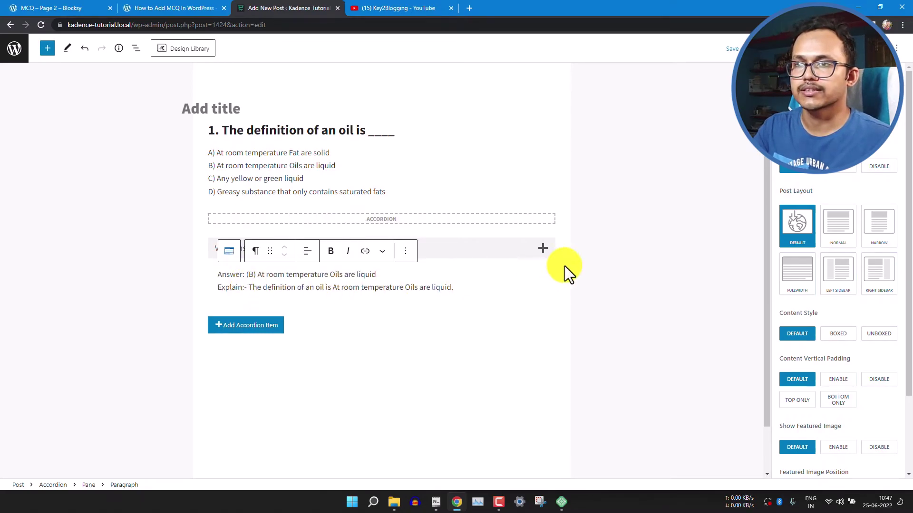
click(607, 248)
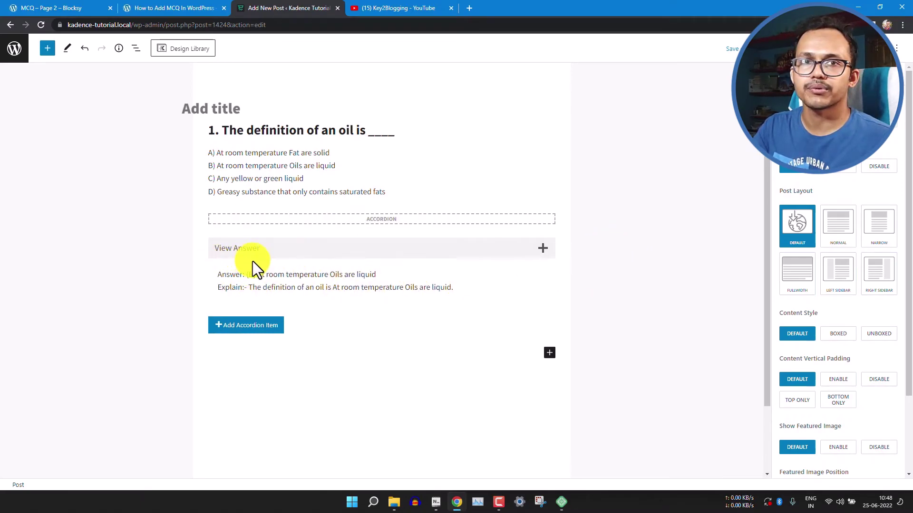
click(373, 247)
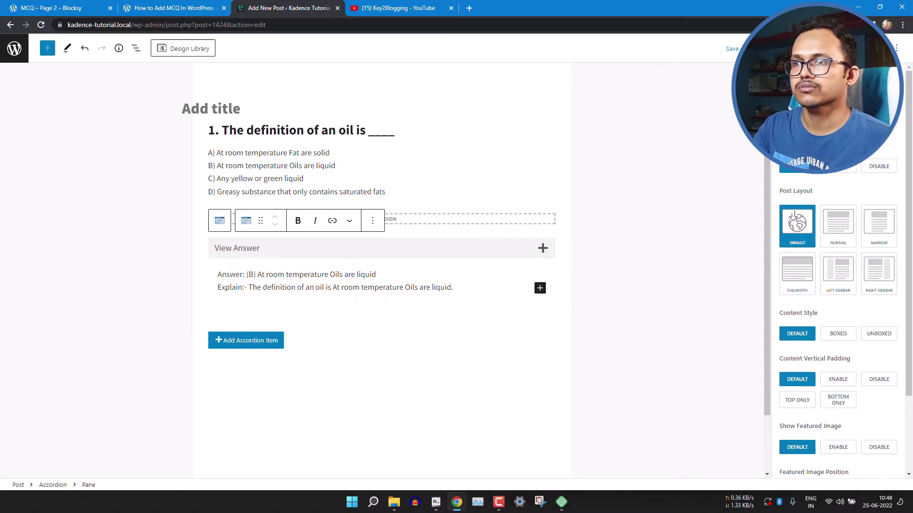
click(373, 223)
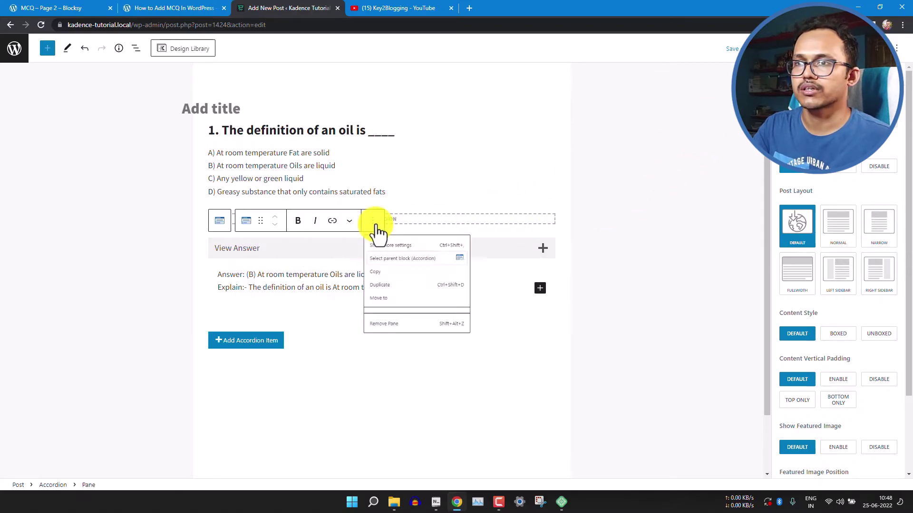
Add a down-arrow icon to the View Answer pane title
click(394, 245)
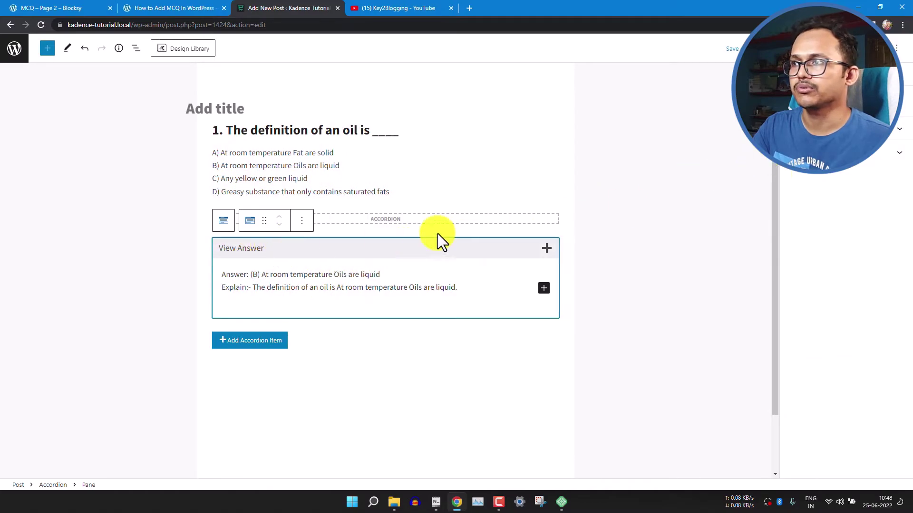
click(833, 132)
click(826, 162)
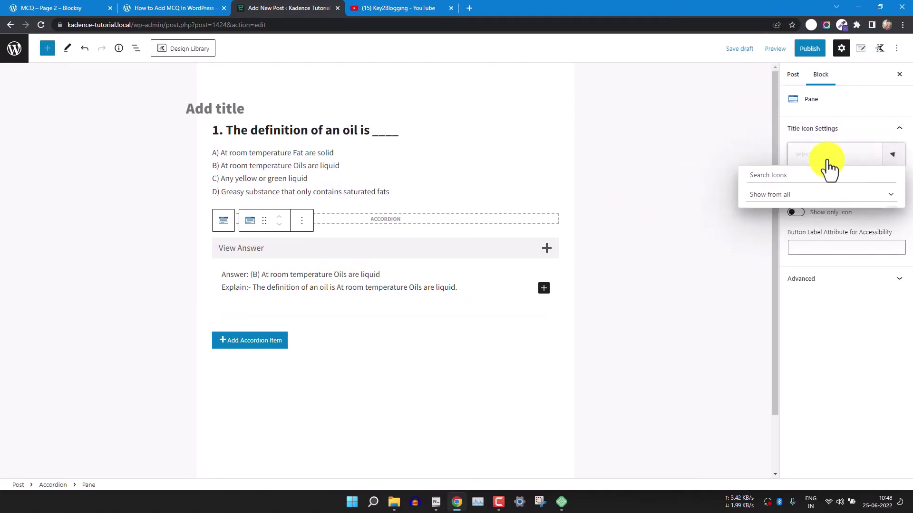
click(821, 306)
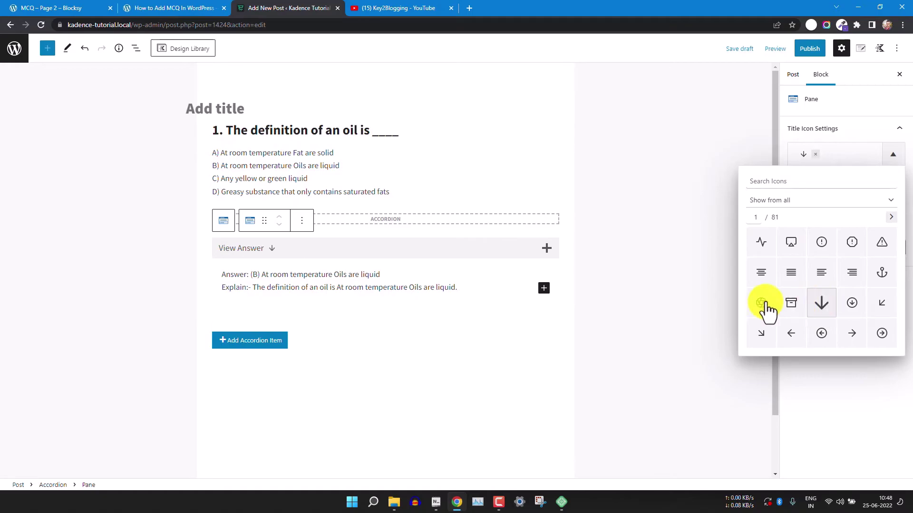
click(840, 135)
Set the title icon side to Right and select the parent Accordion block
click(845, 151)
click(844, 137)
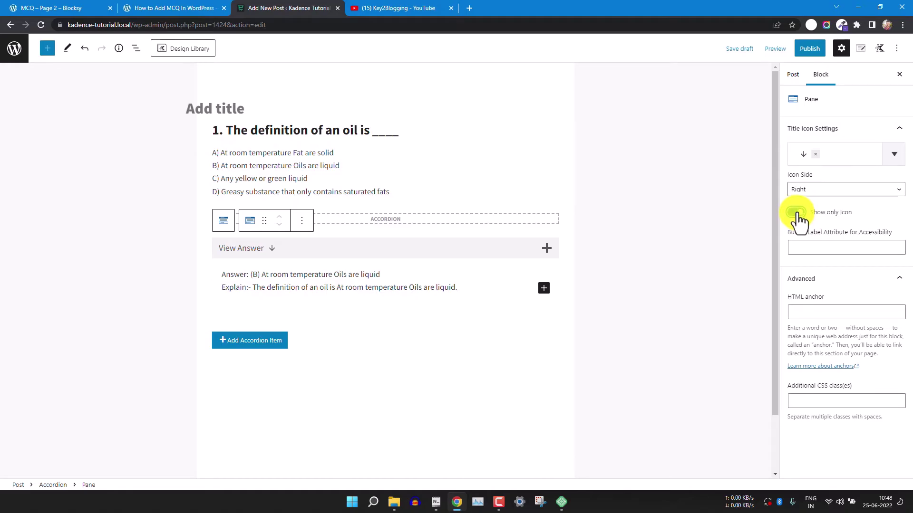
click(811, 191)
click(812, 207)
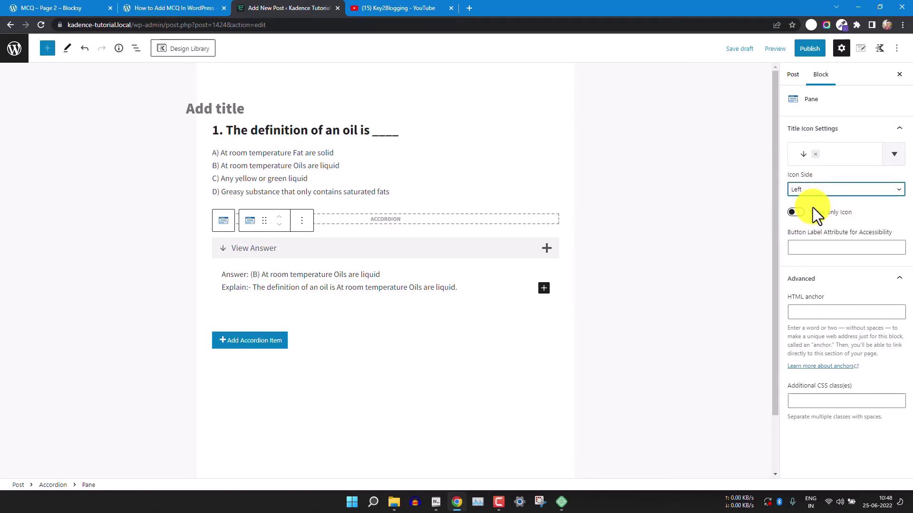
click(814, 195)
click(814, 200)
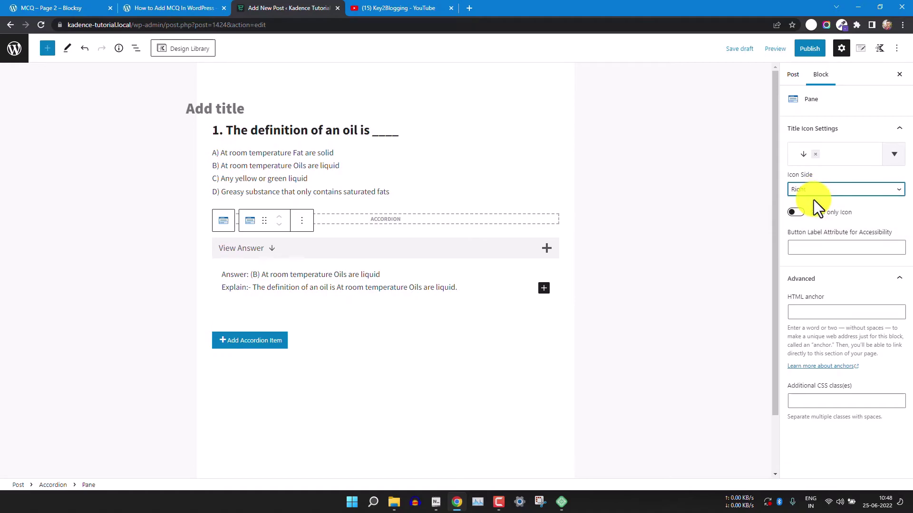
click(621, 226)
click(546, 251)
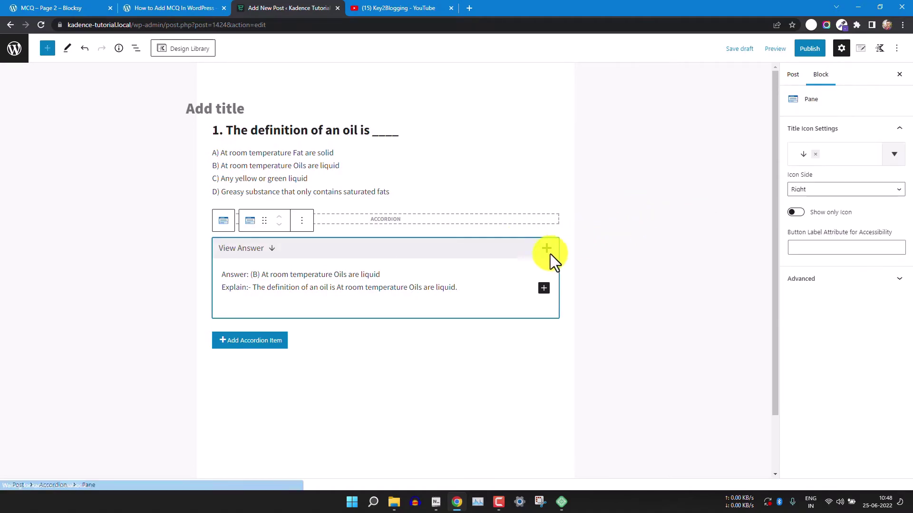
click(389, 219)
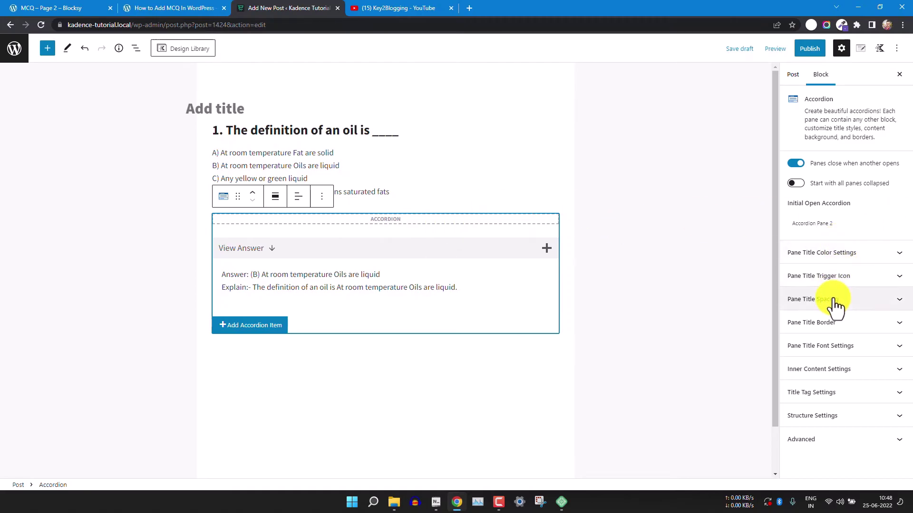
Try the circled plus/minus pane trigger icon, then switch Show Icon off so only the arrow remains
click(839, 280)
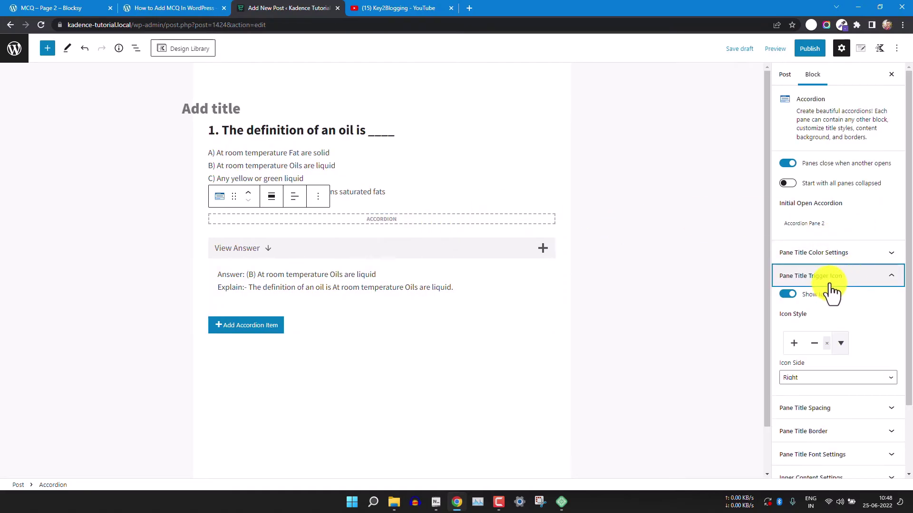
click(787, 294)
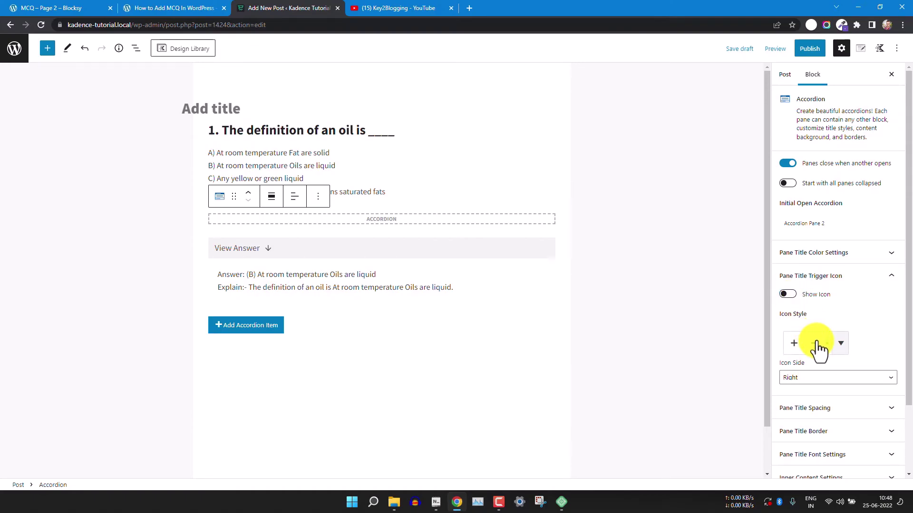
click(814, 345)
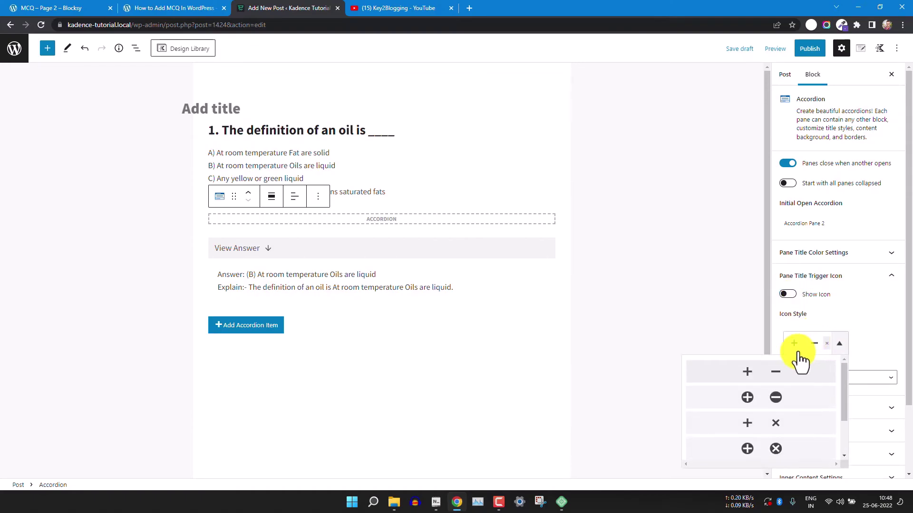
click(771, 402)
click(787, 294)
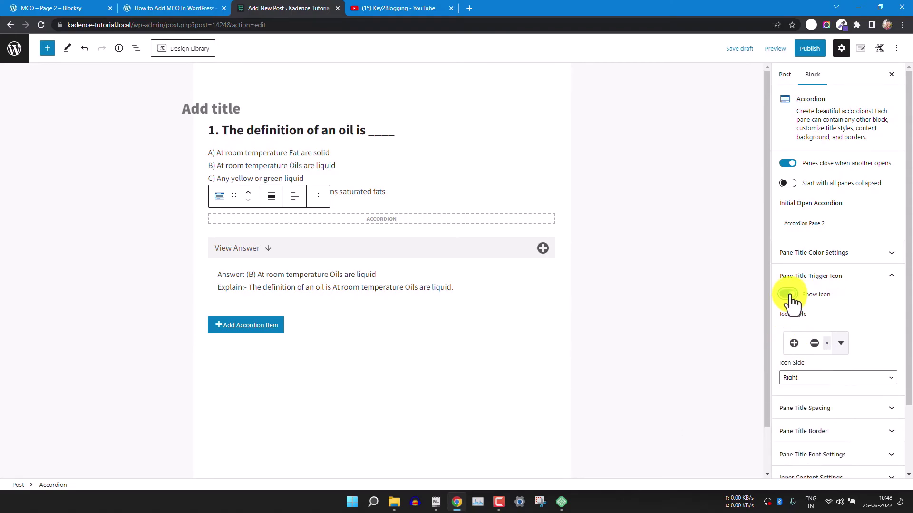
click(788, 295)
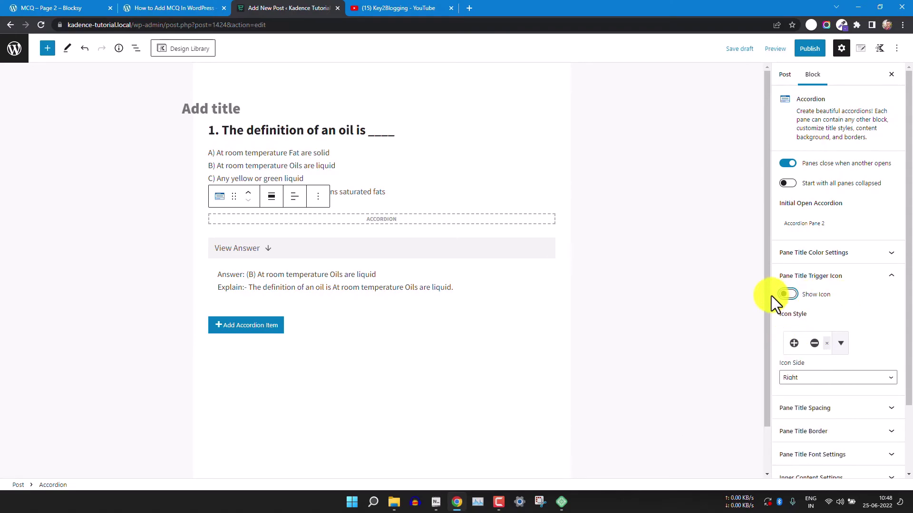
click(850, 282)
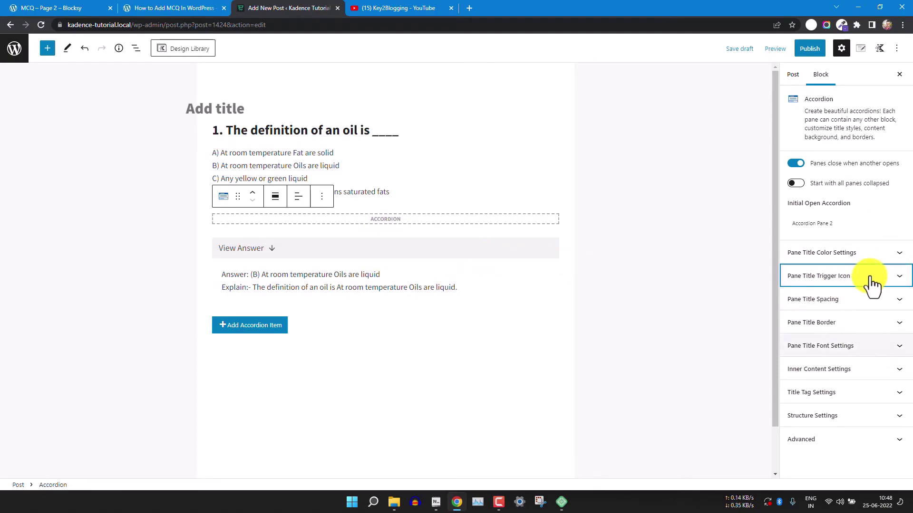
Preview the post in a new tab, toggle question 1's View Answer closed and open twice, then return to the editor
click(772, 47)
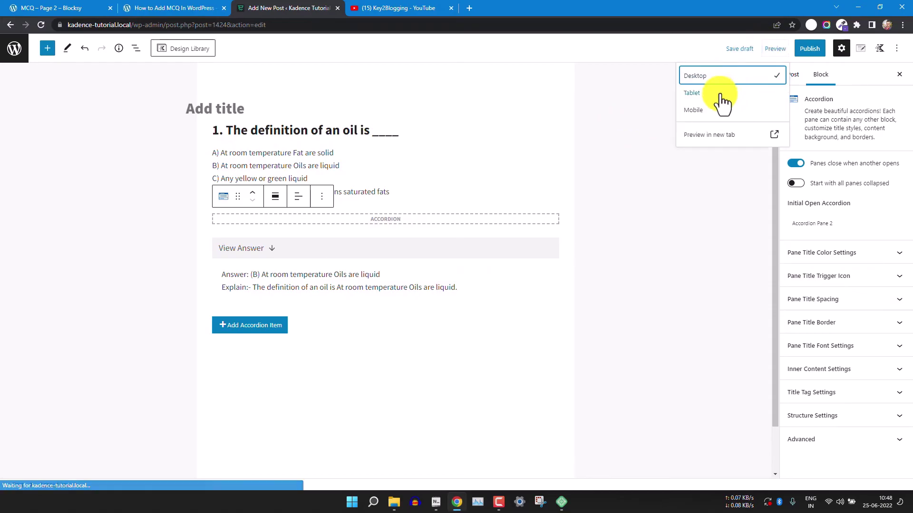
click(709, 135)
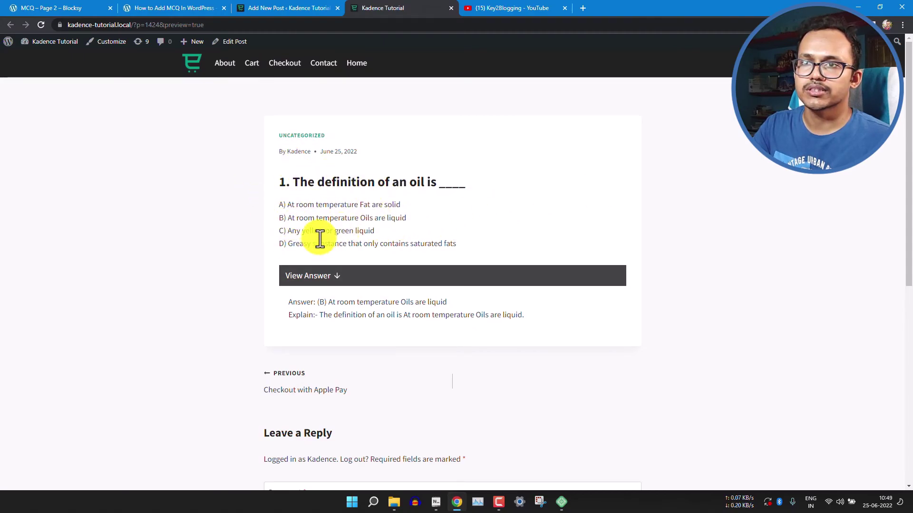
click(322, 281)
click(322, 282)
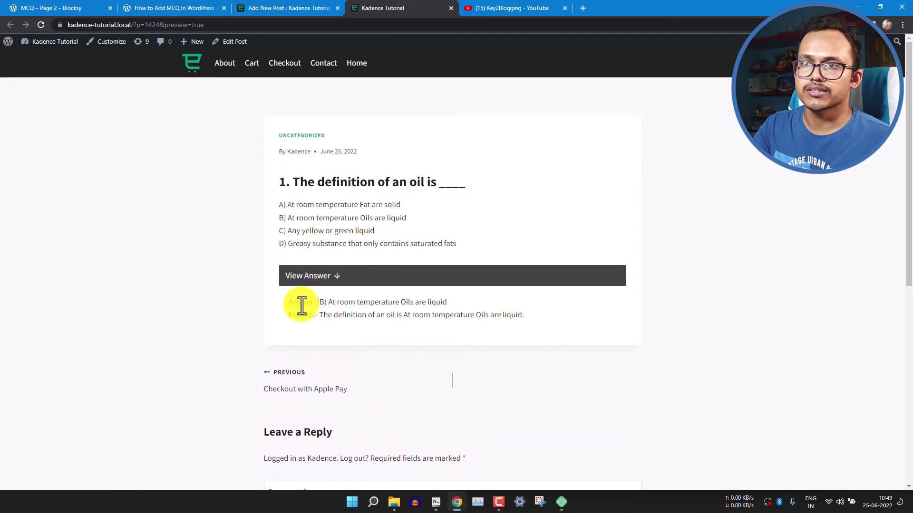
click(332, 282)
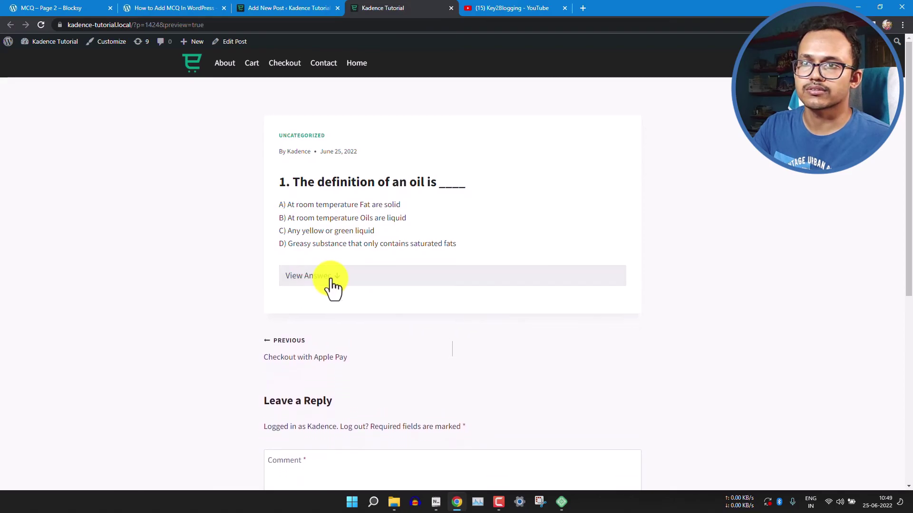
click(330, 284)
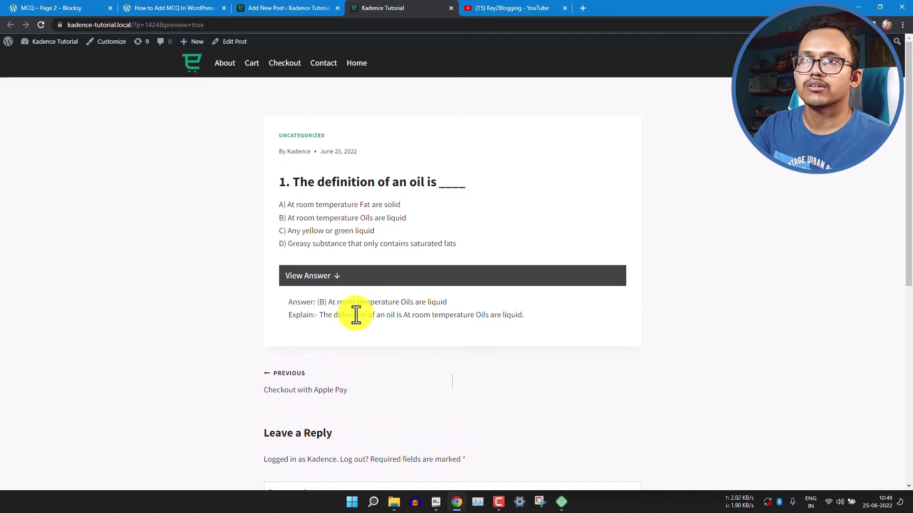
click(302, 8)
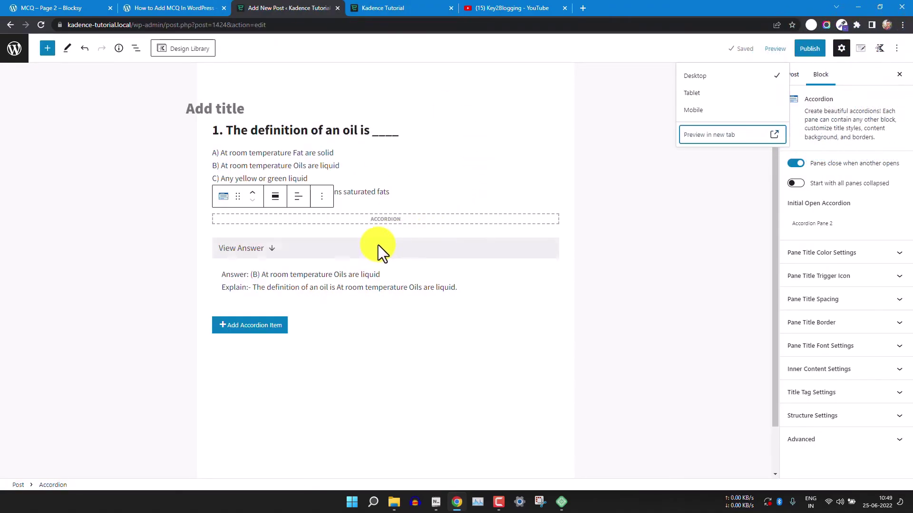
Turn on 'Start with all panes collapsed' for the whole Accordion block and refresh the preview tab
click(397, 244)
click(425, 220)
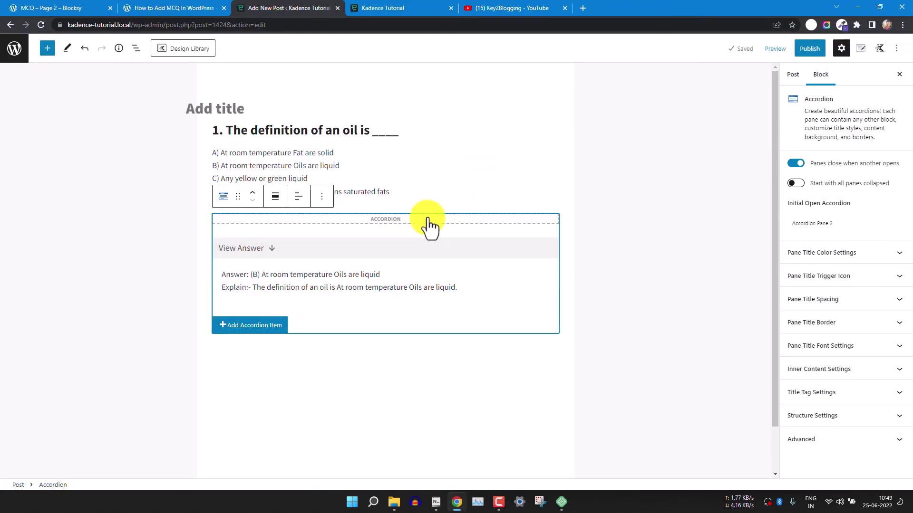
click(797, 184)
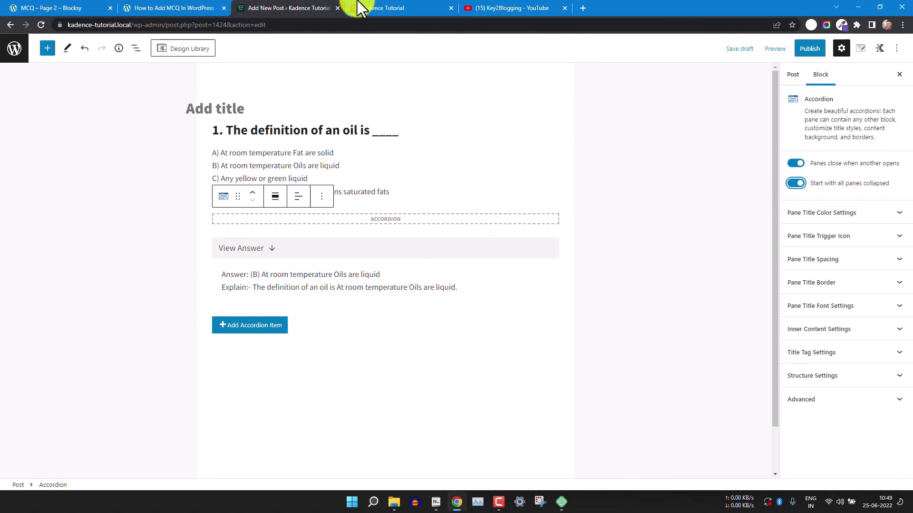
click(770, 52)
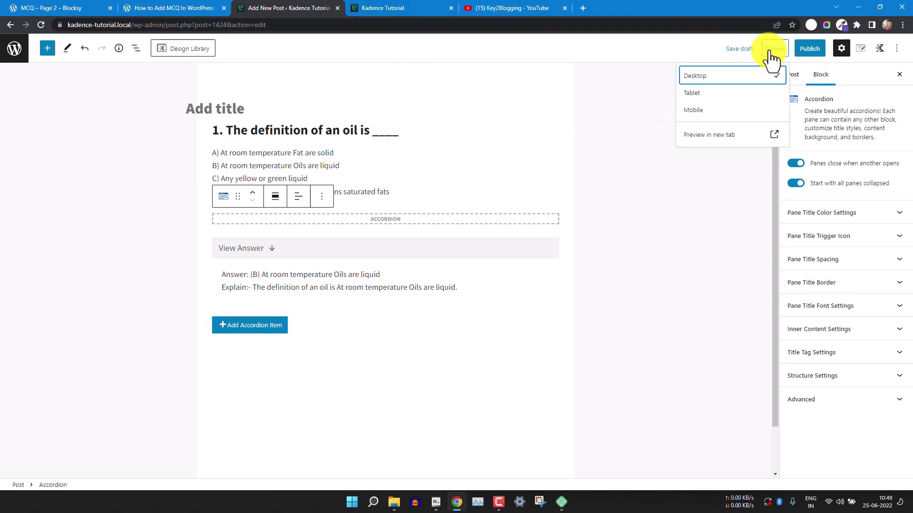
click(710, 135)
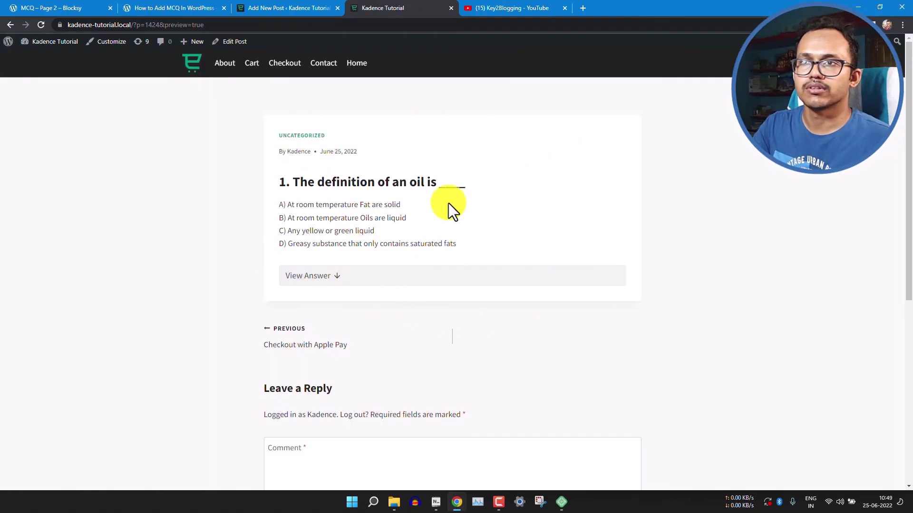
Expand View Answer in the preview to reveal answer (B) At room temperature Oils are liquid
click(325, 279)
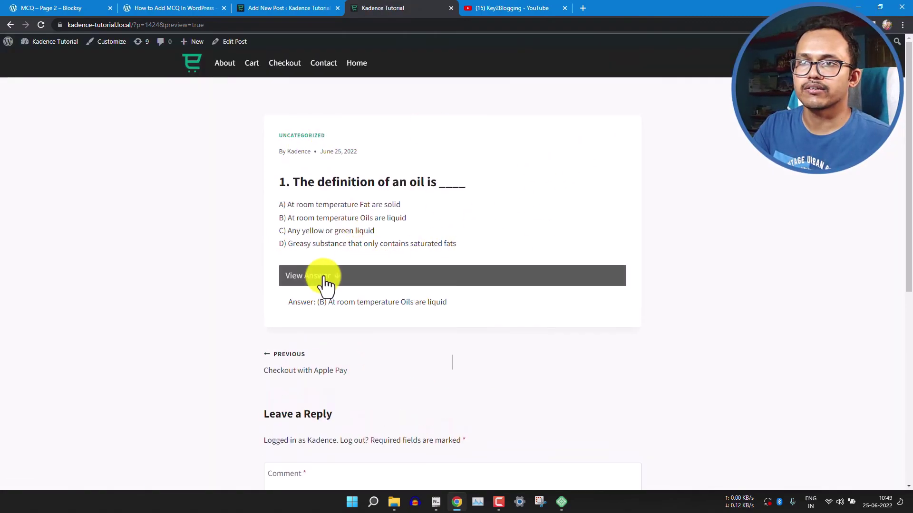